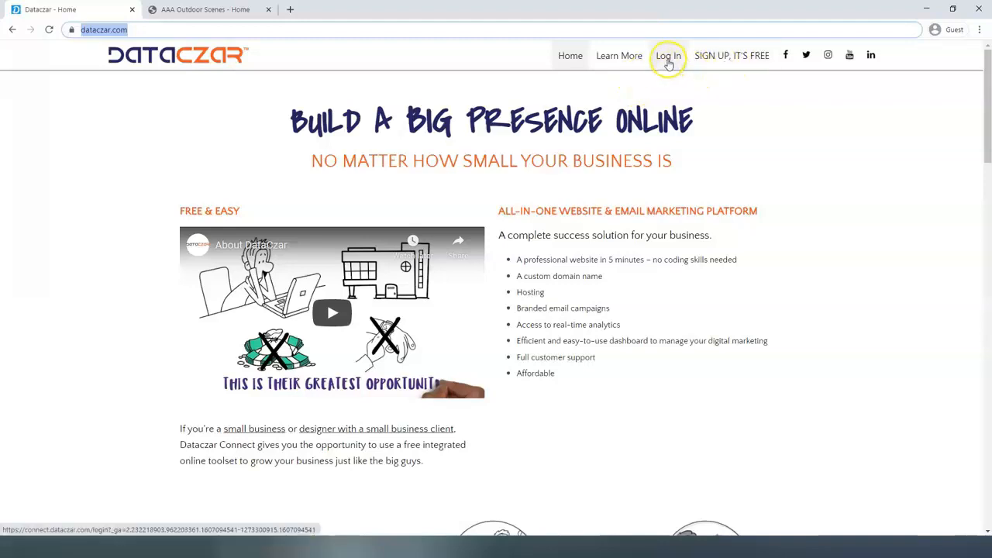
Log in to the Dataczar account with the account e-mail and password, and open the website overview.
{"action": "left_click", "coordinate": [666, 57]}
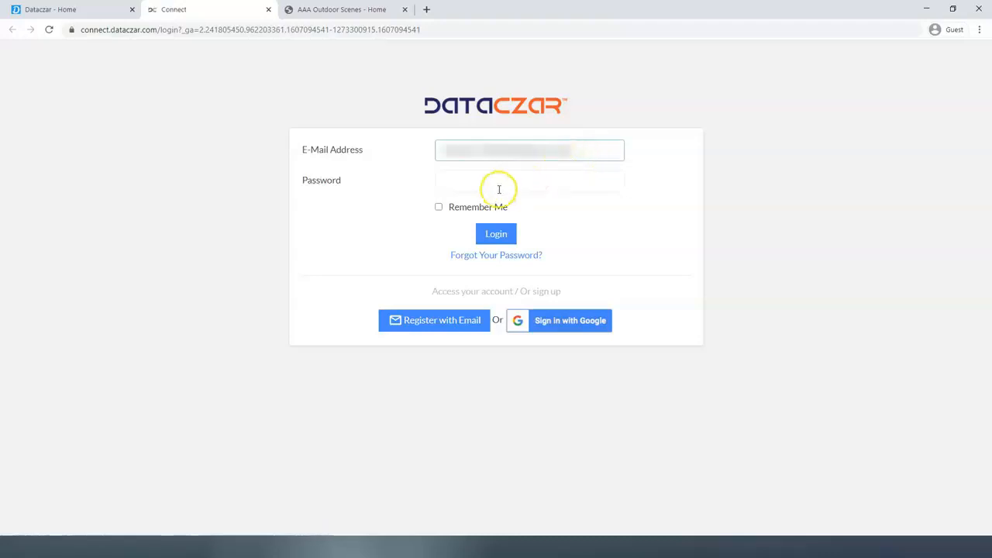
{"action": "left_click", "coordinate": [499, 189]}
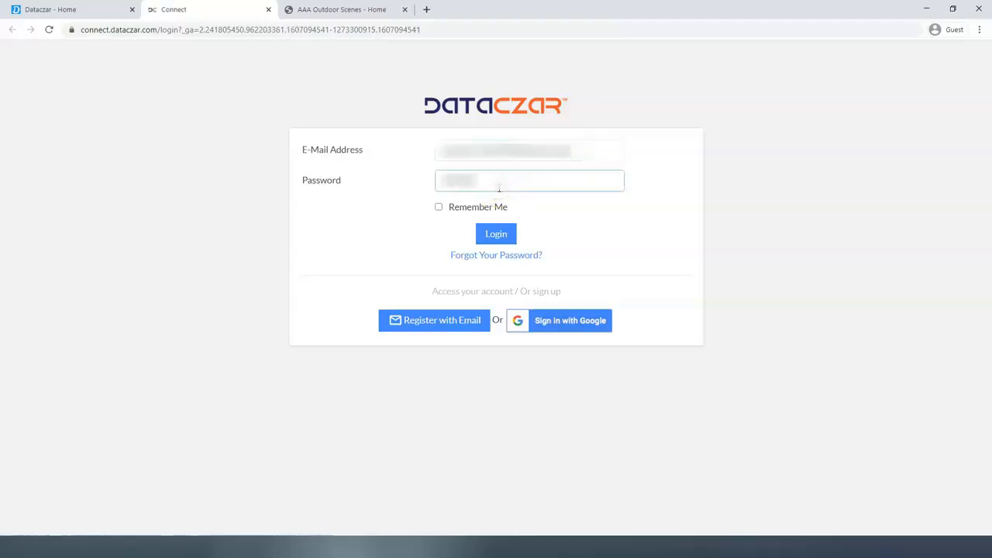
{"action": "key", "text": "Return"}
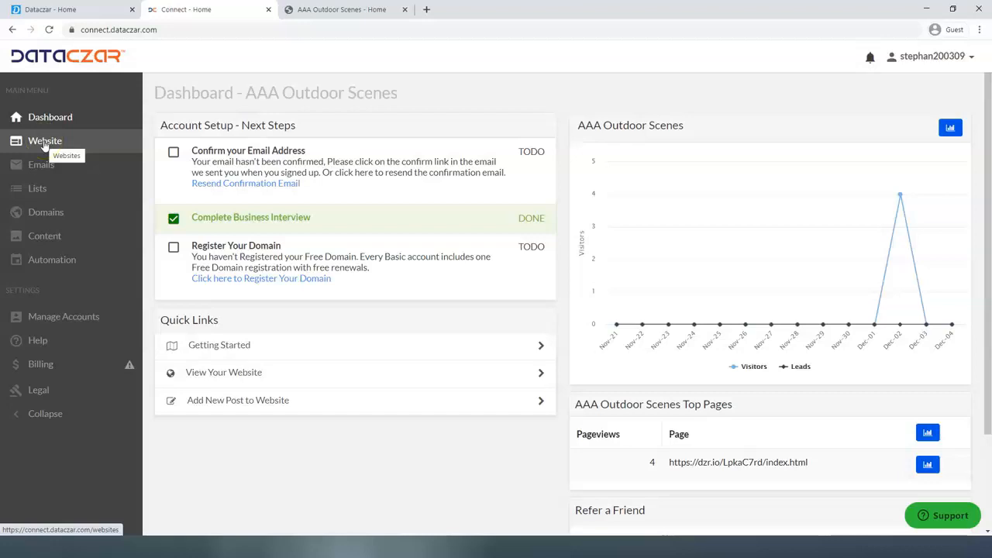
{"action": "left_click", "coordinate": [45, 143]}
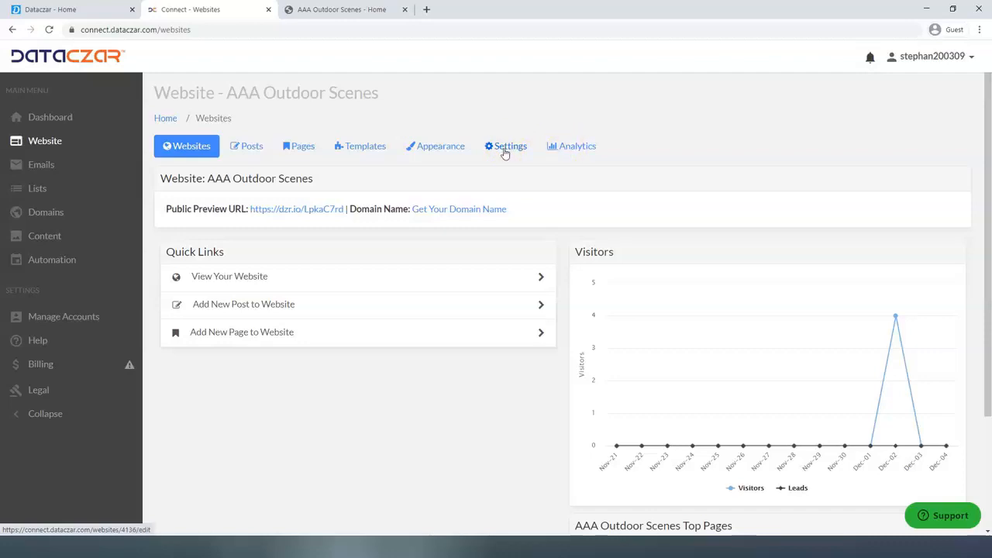
Examine the AAA Outdoor Scenes public site in full screen, including its contact section and home page, and close it.
{"action": "key", "text": "ctrl+Tab"}
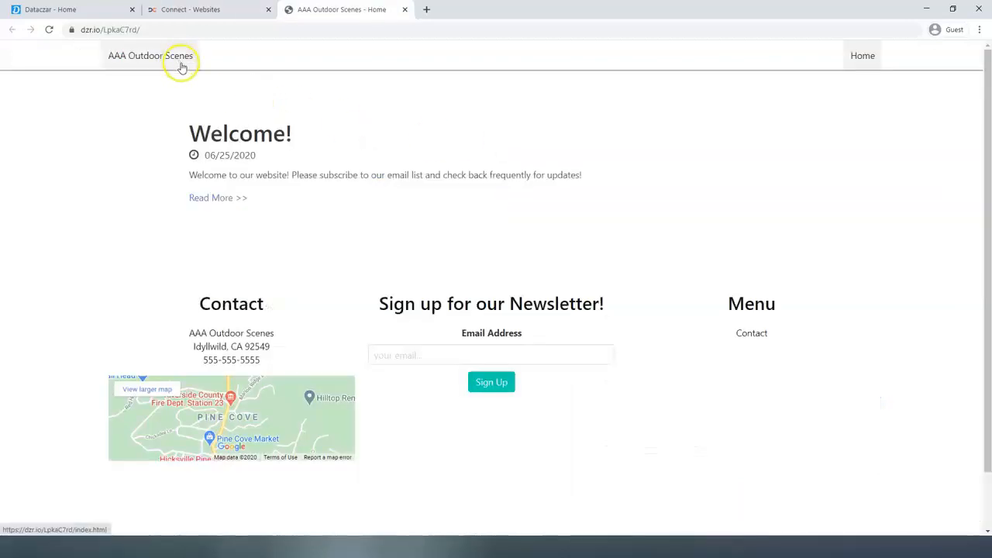
{"action": "left_click", "coordinate": [133, 11]}
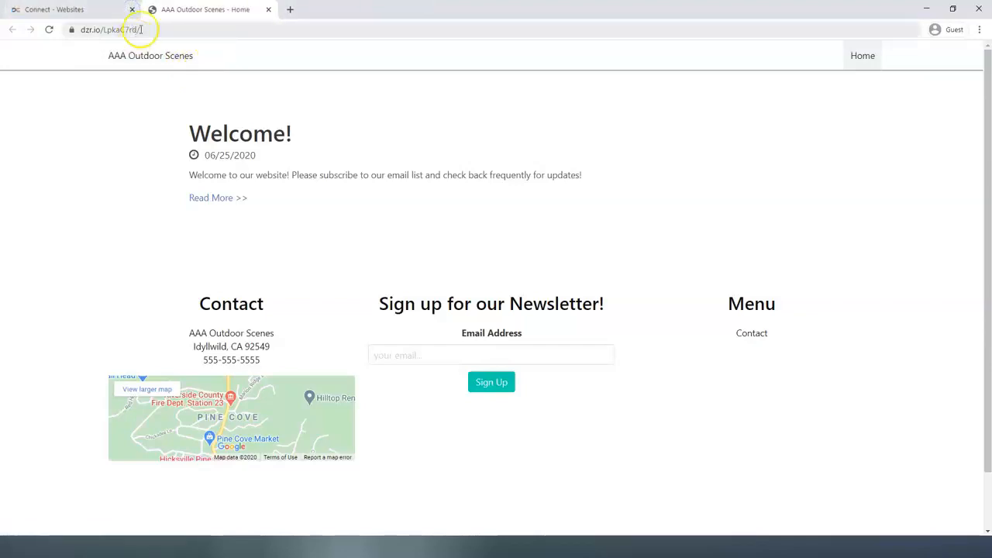
{"action": "key", "text": "F11"}
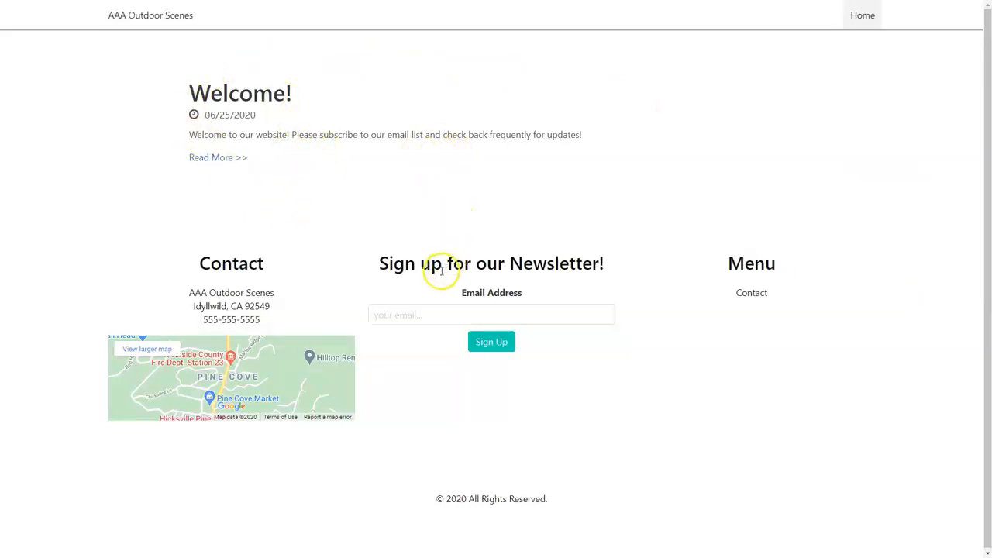
{"action": "left_click_drag", "start_coordinate": [195, 264], "coordinate": [296, 319]}
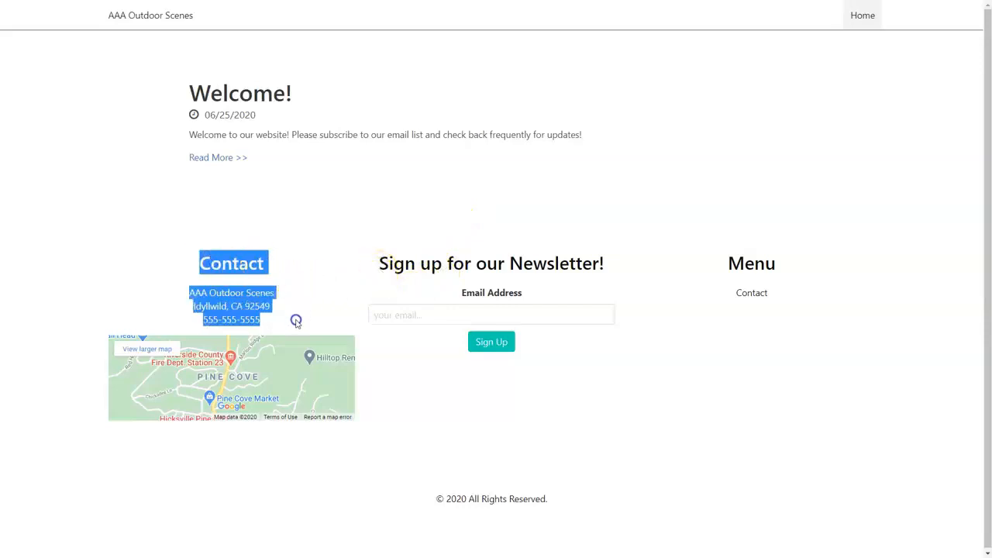
{"action": "left_click", "coordinate": [310, 293]}
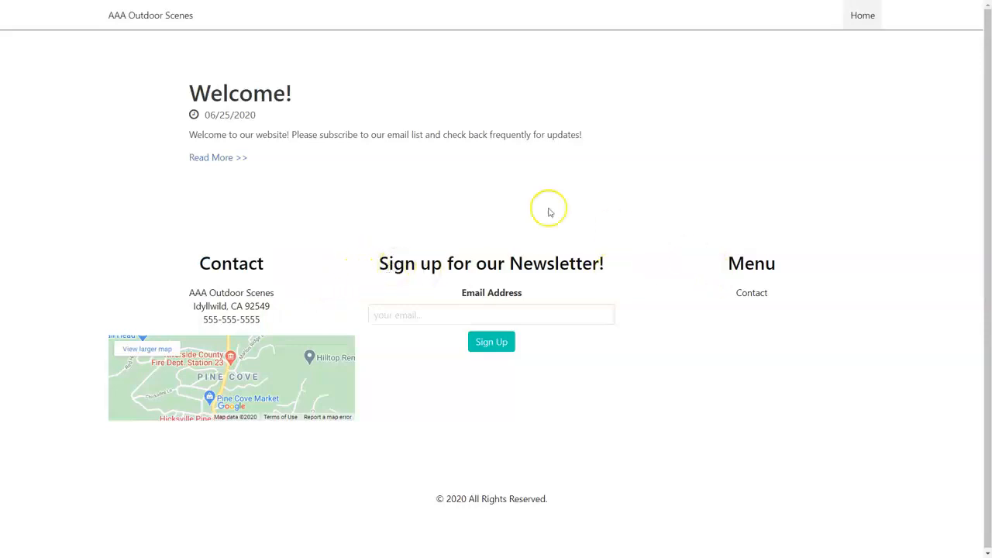
{"action": "left_click", "coordinate": [862, 15]}
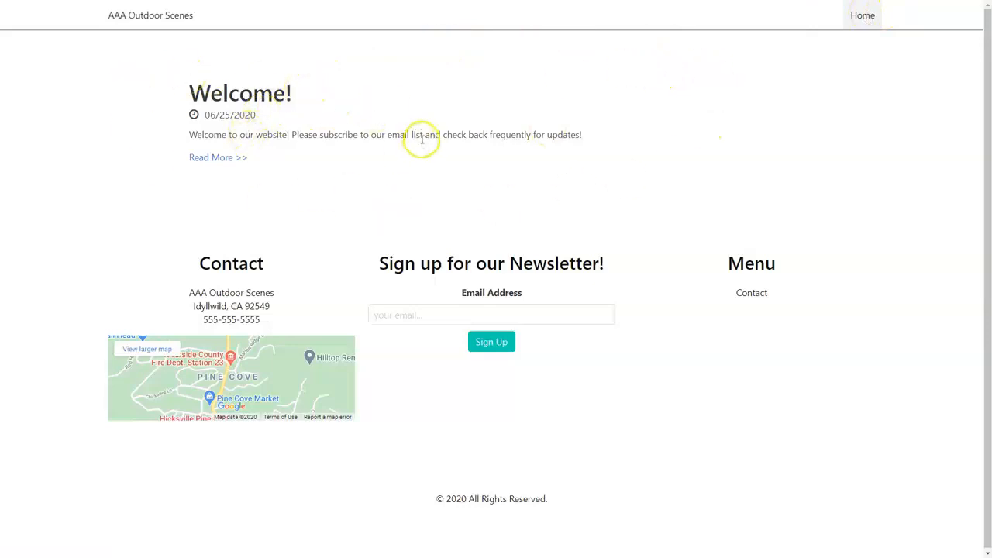
{"action": "key", "text": "ctrl+w"}
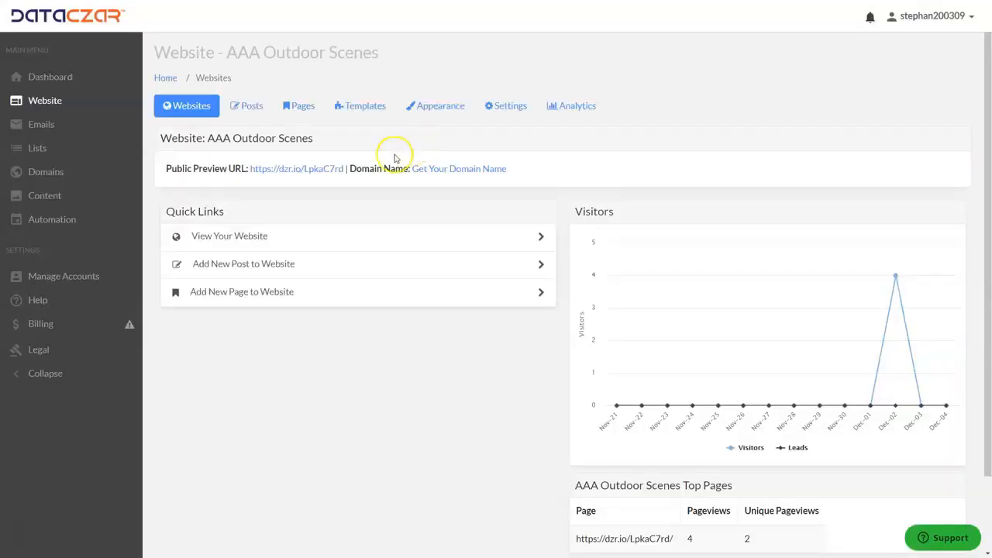
{"action": "left_click", "coordinate": [508, 105]}
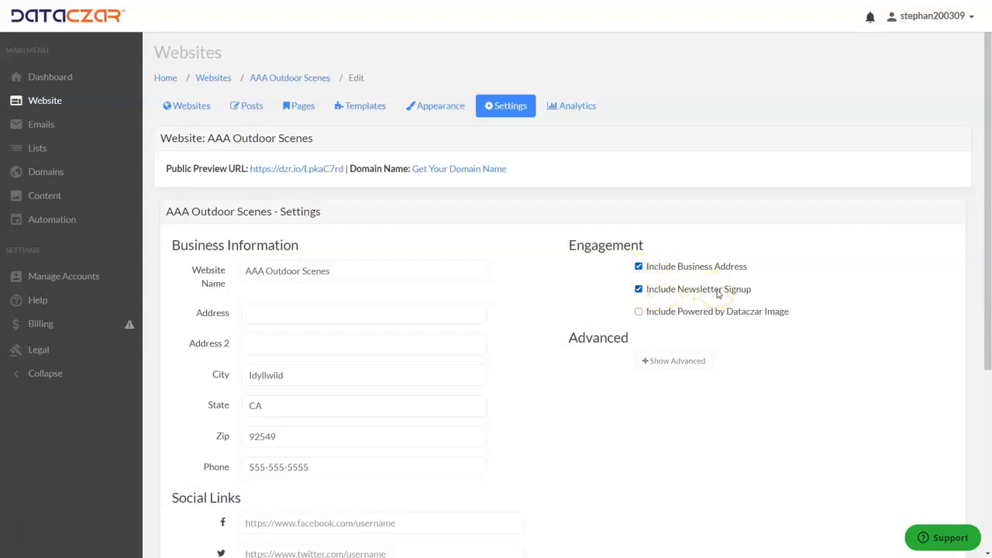
{"action": "scroll", "coordinate": [240, 306], "scroll_direction": "down", "scroll_amount": 2}
{"action": "left_click_drag", "start_coordinate": [247, 159], "coordinate": [303, 297]}
{"action": "left_click", "coordinate": [310, 289]}
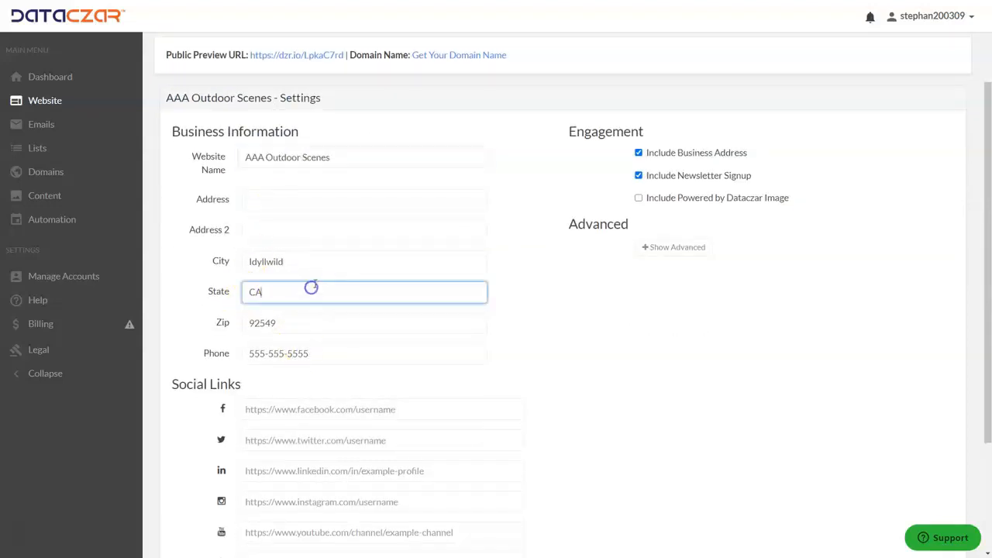
{"action": "scroll", "coordinate": [585, 314], "scroll_direction": "down", "scroll_amount": 1}
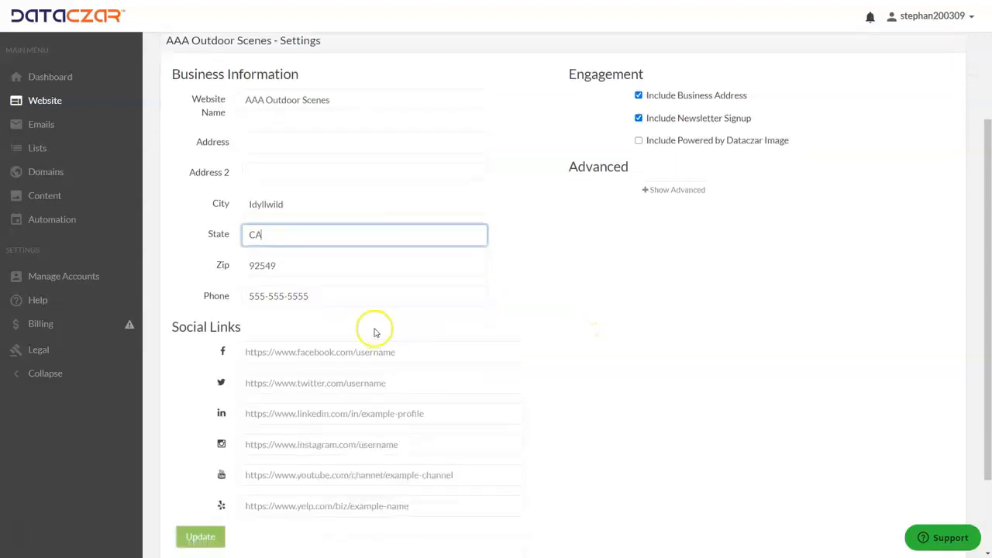
{"action": "left_click", "coordinate": [344, 342]}
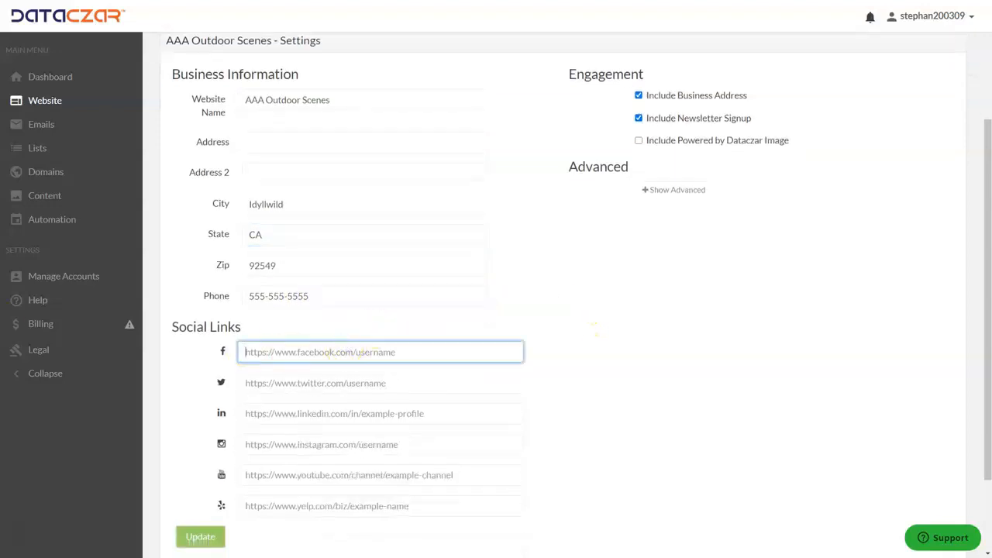
{"action": "left_click", "coordinate": [586, 314]}
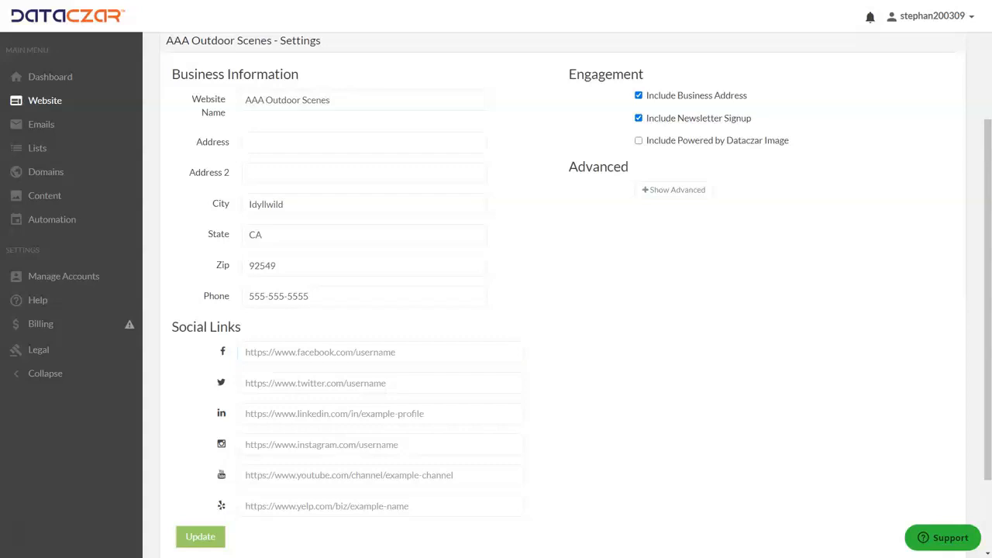
{"action": "left_click", "coordinate": [246, 354]}
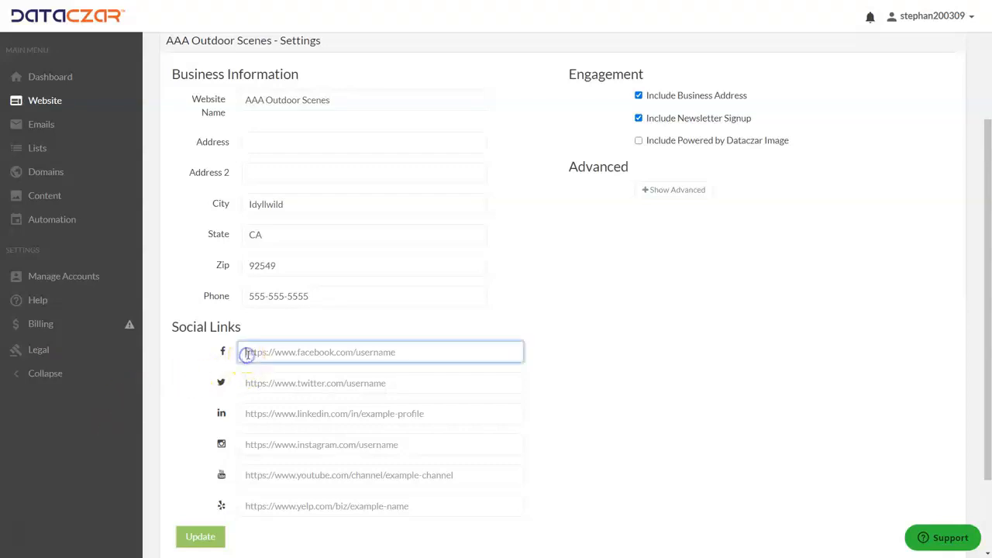
{"action": "type", "text": "https://www.facebook.com/DataczarCorp/"}
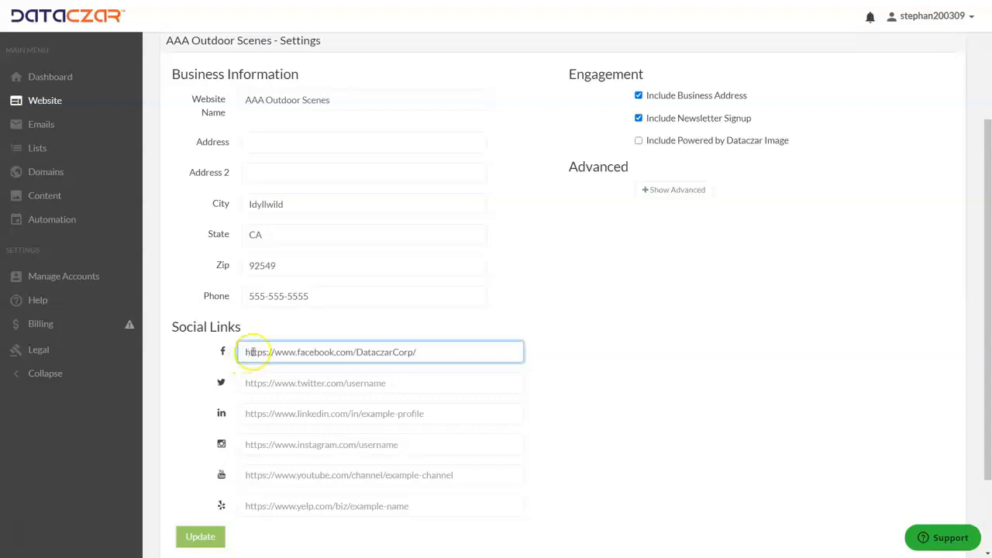
{"action": "scroll", "coordinate": [414, 260], "scroll_direction": "up", "scroll_amount": 2}
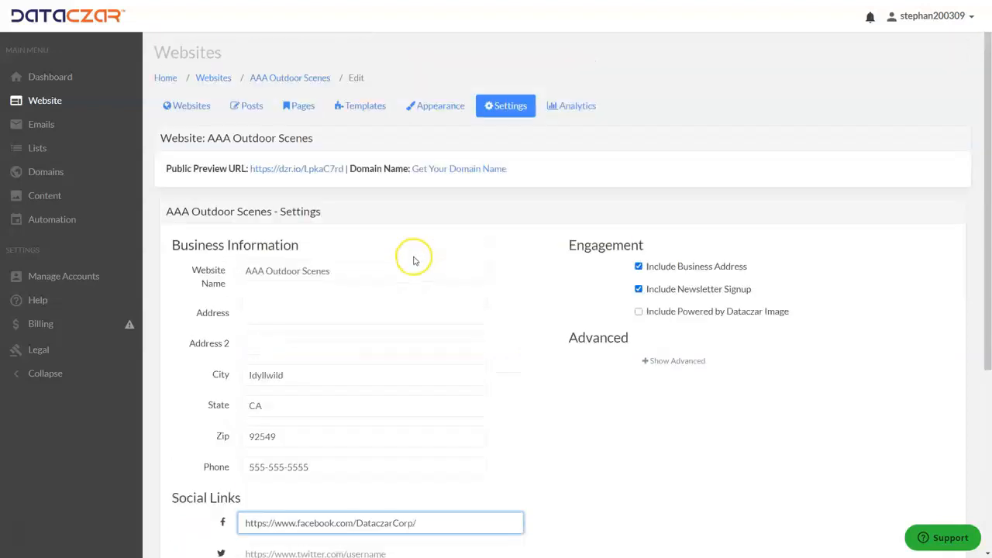
{"action": "scroll", "coordinate": [414, 260], "scroll_direction": "down", "scroll_amount": 3}
{"action": "left_click", "coordinate": [197, 481]}
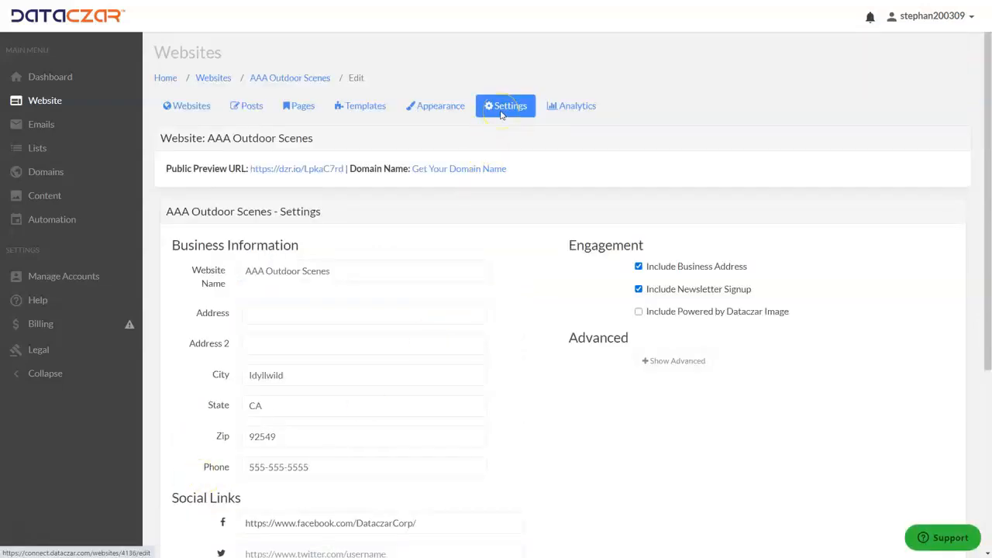
Change the website's appearance template to Cyborg and save the update.
{"action": "left_click", "coordinate": [443, 106]}
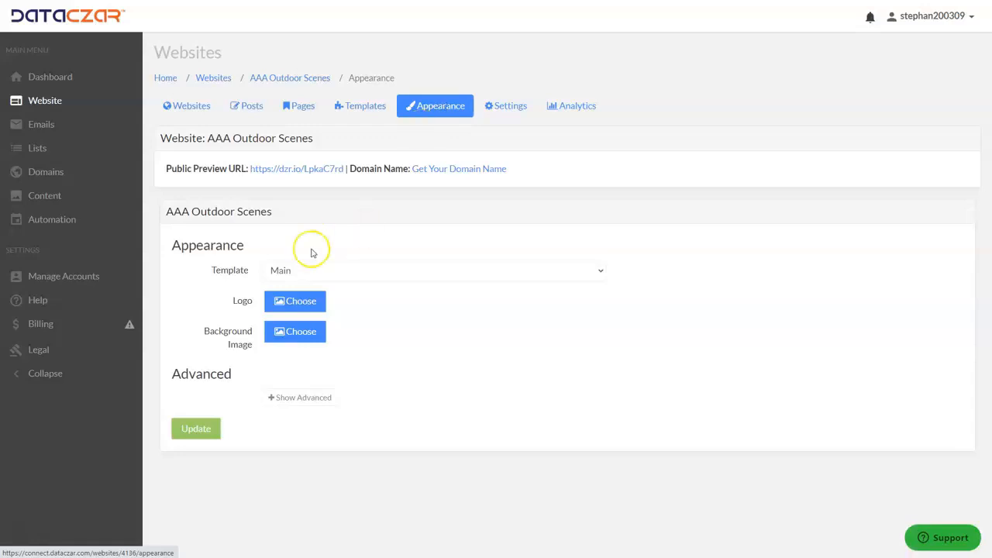
{"action": "left_click", "coordinate": [345, 271]}
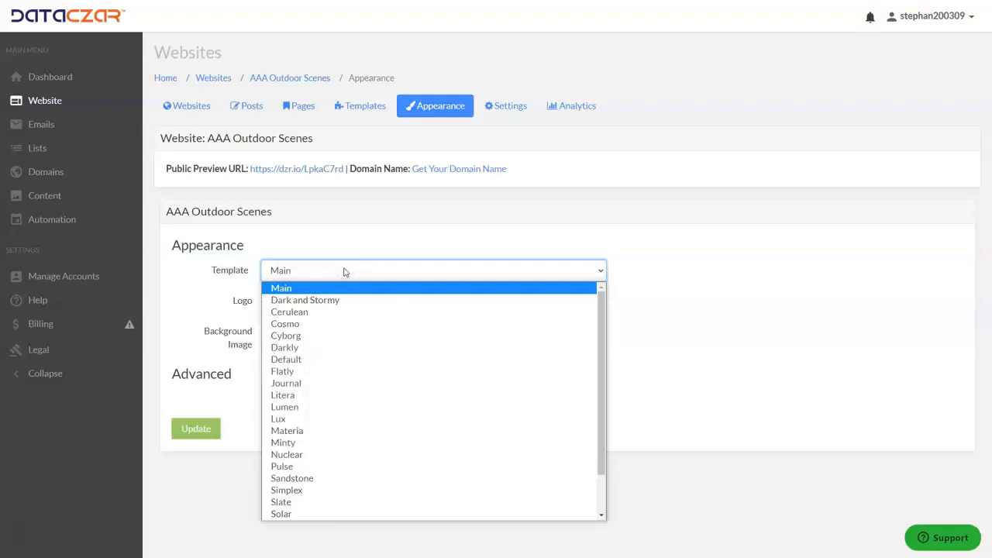
{"action": "left_click", "coordinate": [289, 337]}
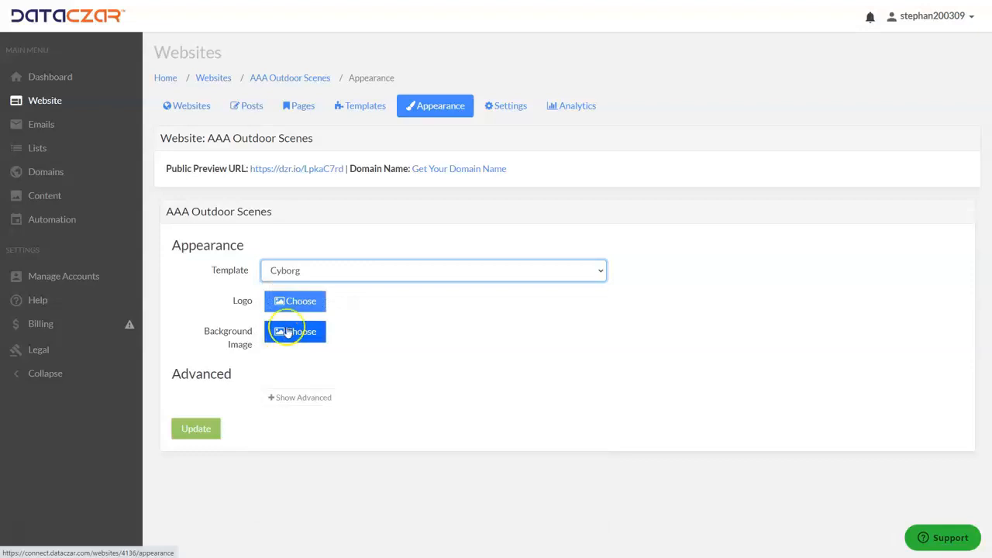
{"action": "left_click", "coordinate": [307, 309]}
{"action": "left_click", "coordinate": [317, 305]}
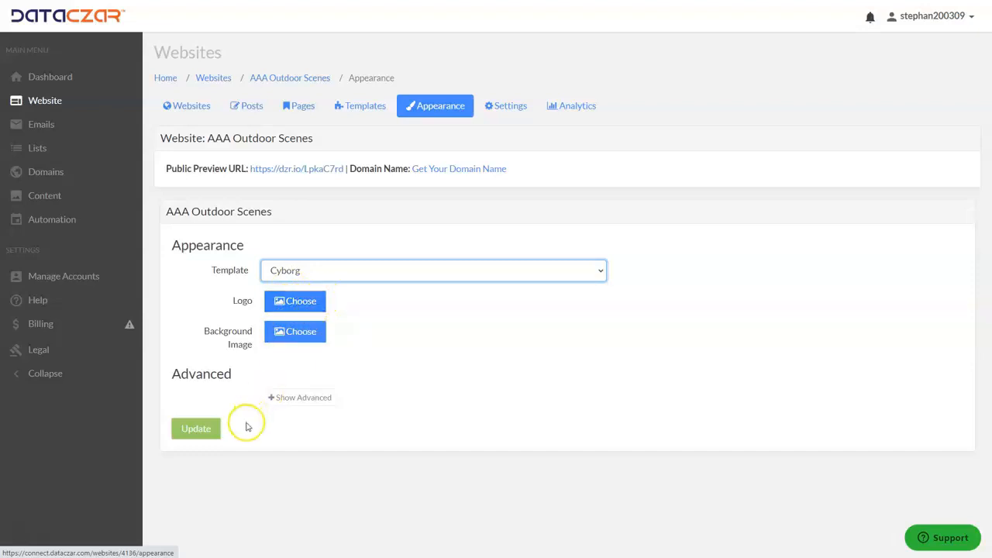
{"action": "left_click", "coordinate": [190, 433]}
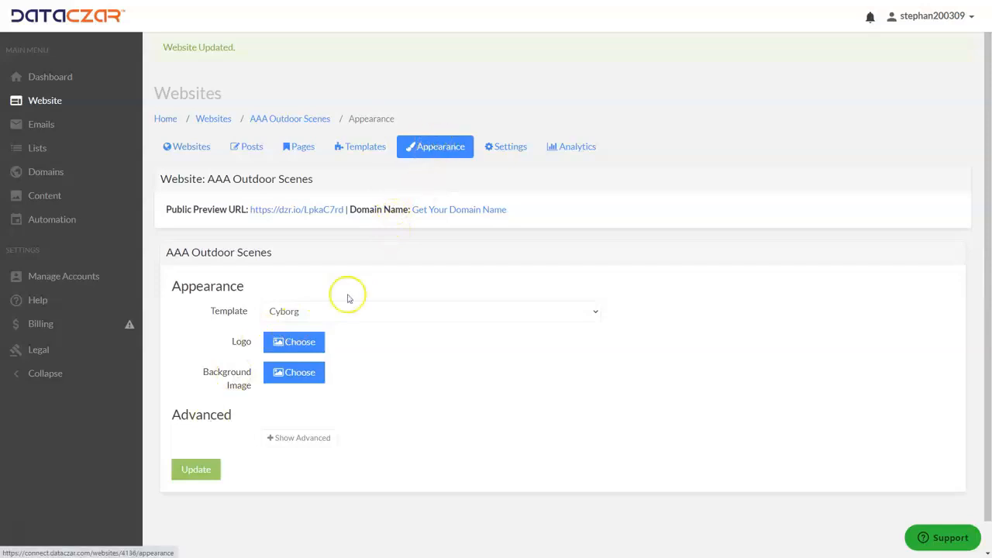
Upload the photo of a person jumping from a bridge to the account's content library.
{"action": "left_click", "coordinate": [46, 195]}
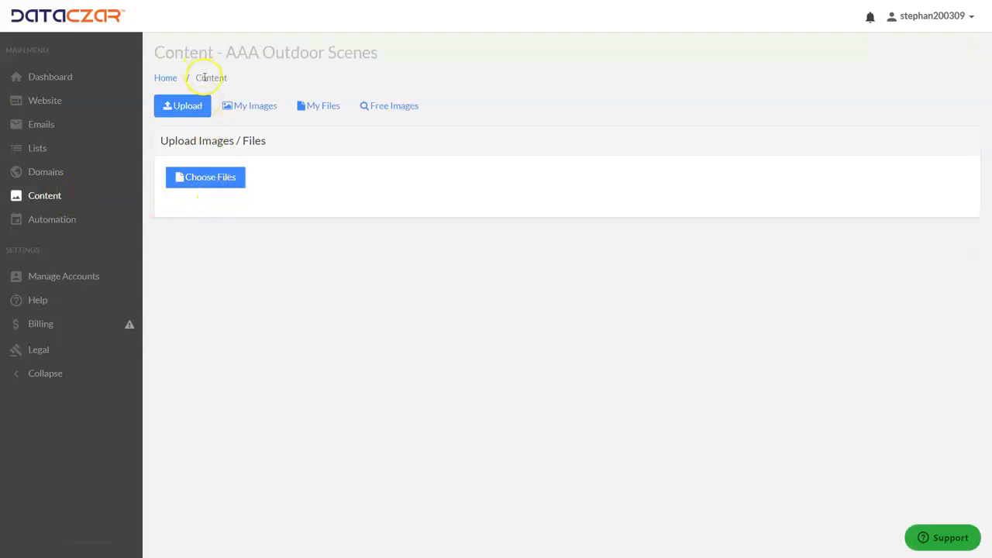
{"action": "left_click", "coordinate": [216, 180]}
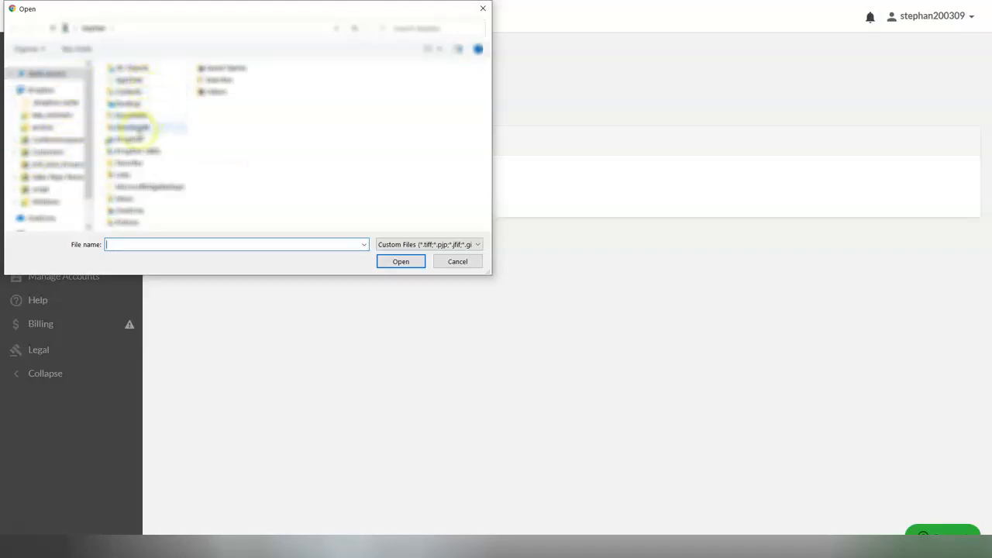
{"action": "left_click", "coordinate": [40, 190]}
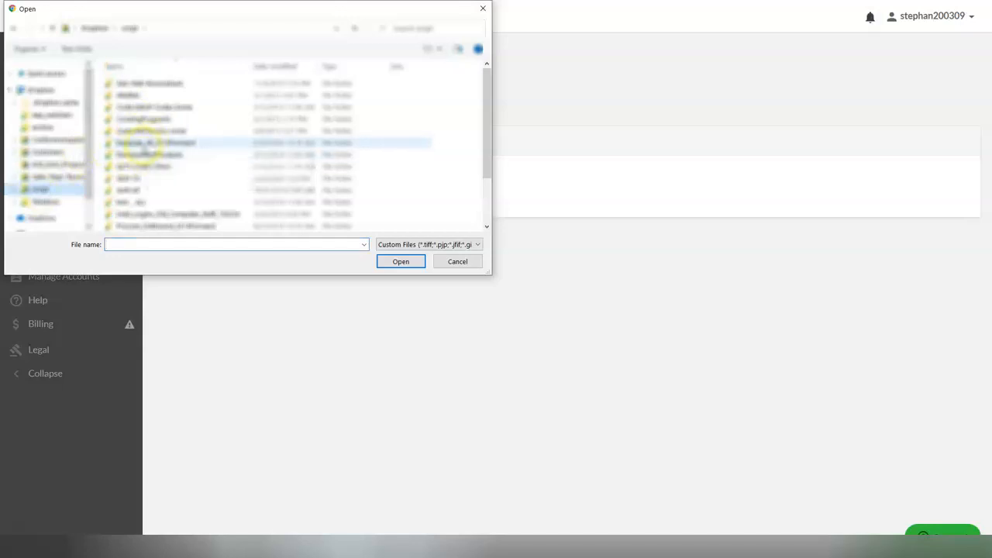
{"action": "double_click", "coordinate": [144, 143]}
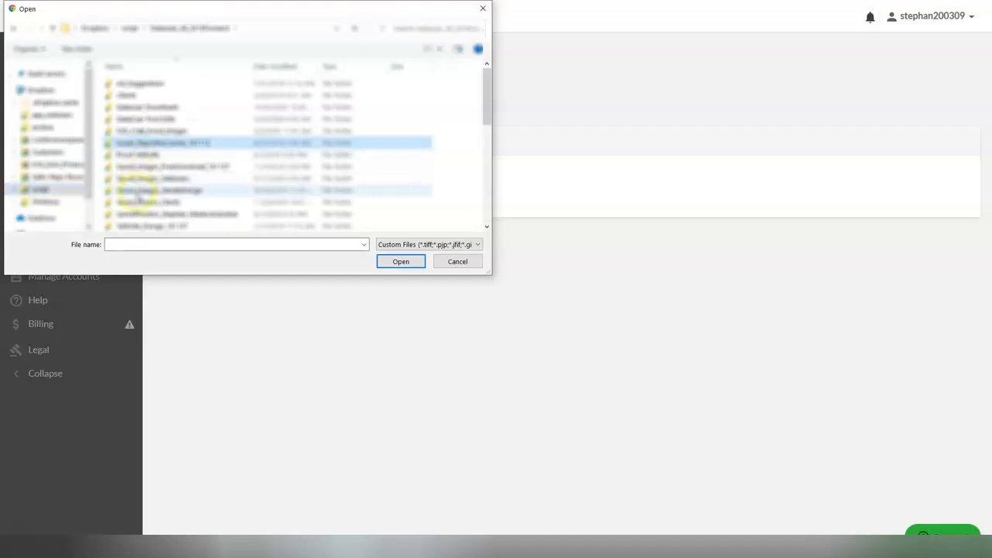
{"action": "scroll", "coordinate": [140, 197], "scroll_direction": "down", "scroll_amount": 3}
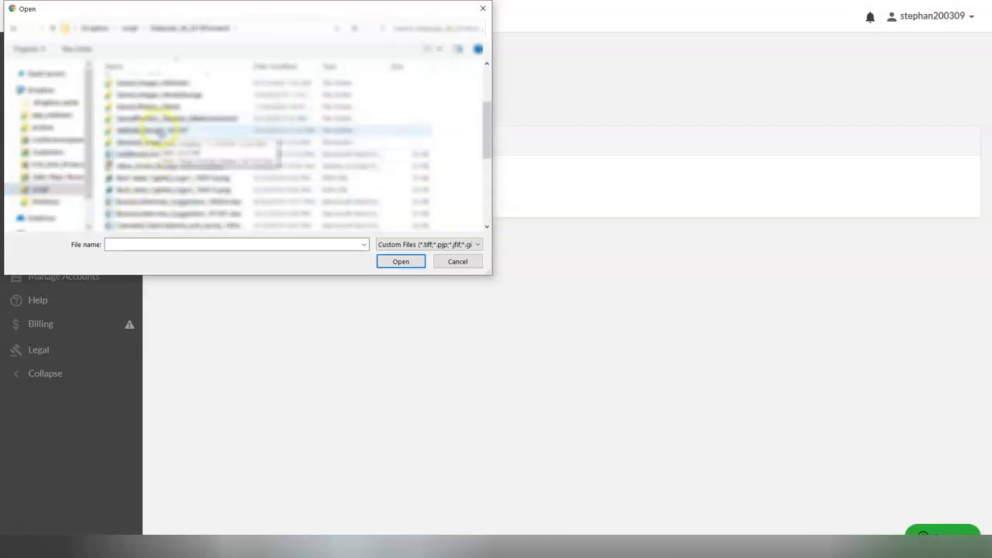
{"action": "double_click", "coordinate": [172, 81]}
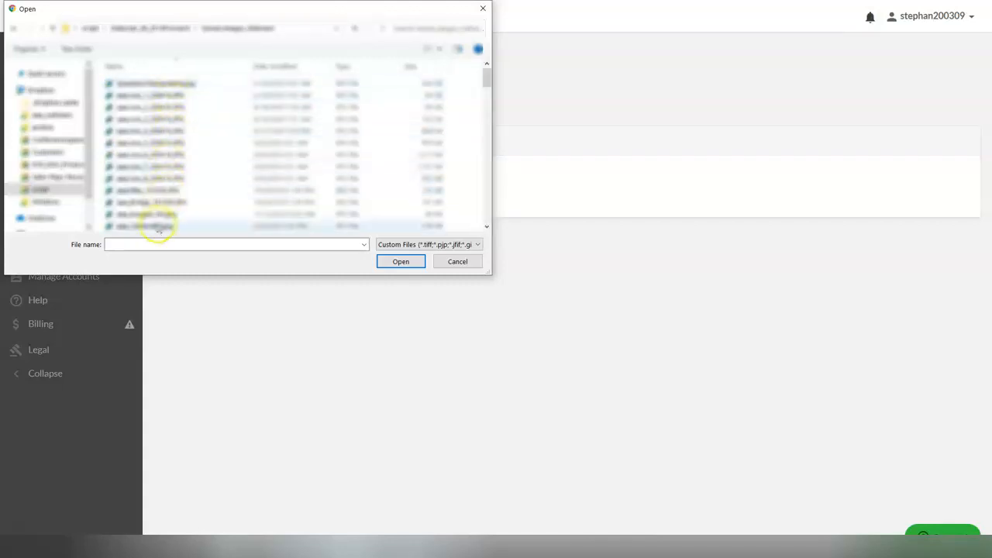
{"action": "double_click", "coordinate": [148, 213]}
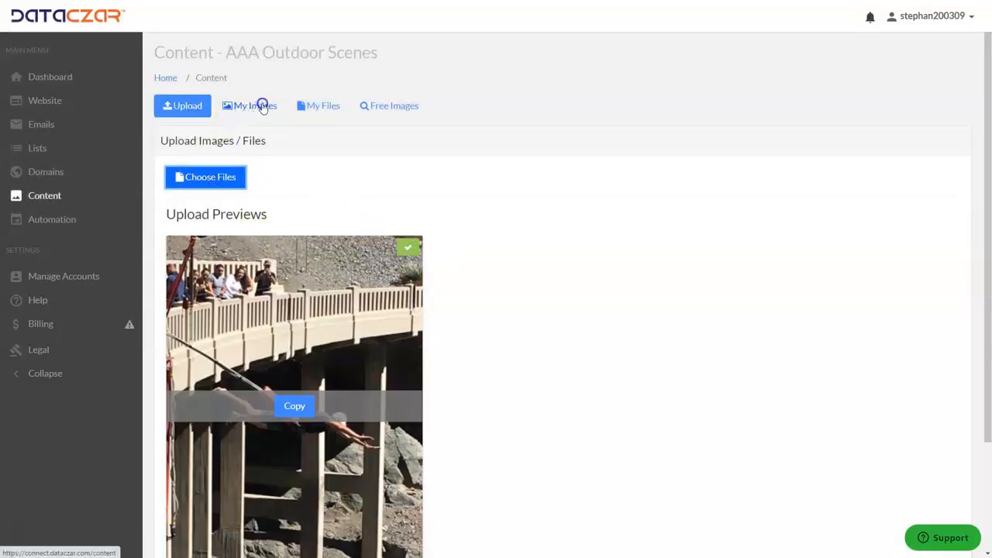
Look through the account's uploaded images and return to the website overview.
{"action": "left_click", "coordinate": [263, 106]}
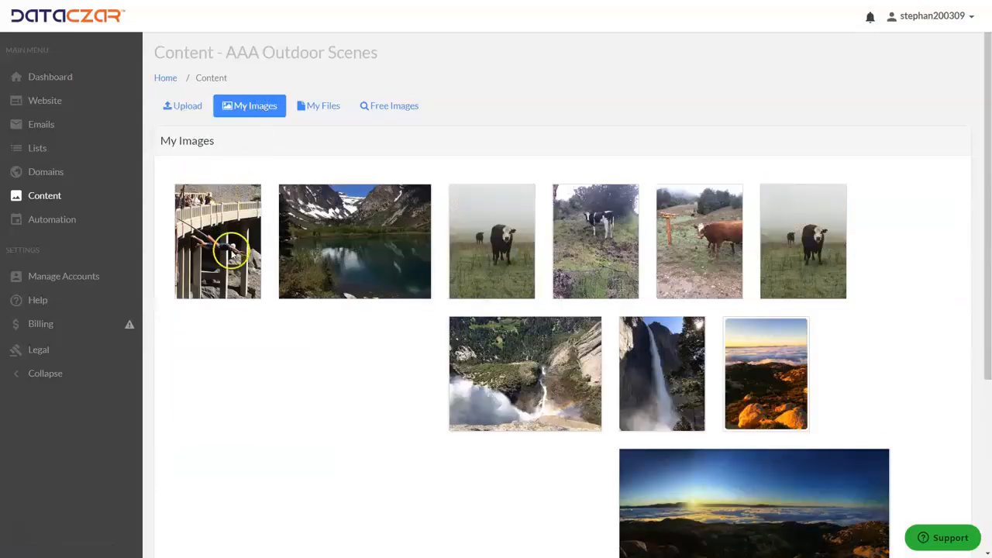
{"action": "scroll", "coordinate": [744, 419], "scroll_direction": "up", "scroll_amount": 5}
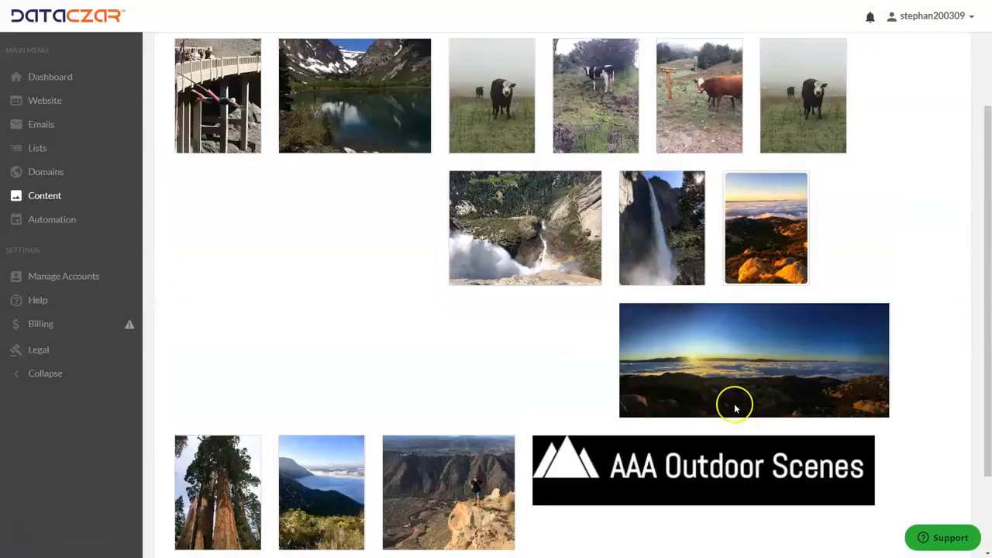
{"action": "left_click", "coordinate": [66, 101]}
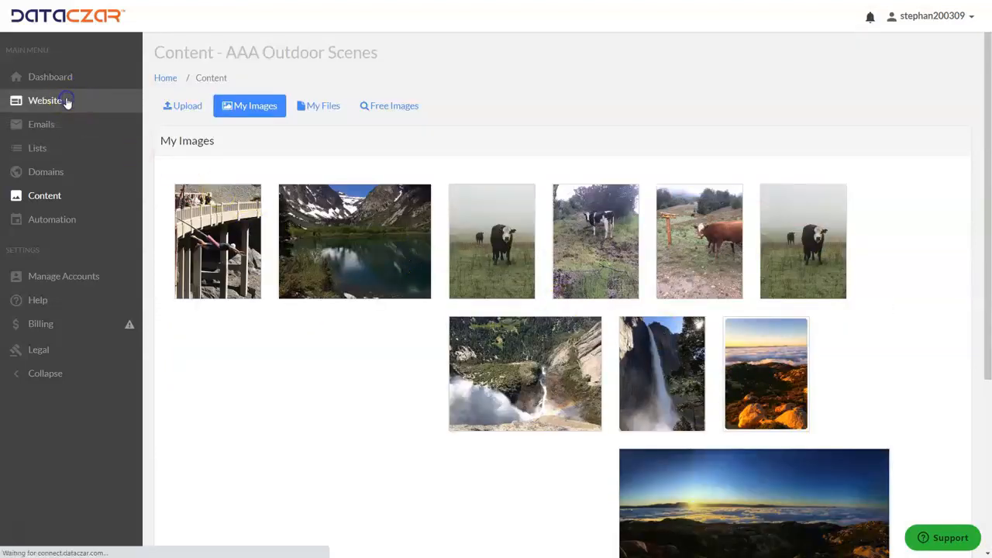
Start a new page for the website from the Blog template.
{"action": "left_click", "coordinate": [440, 106]}
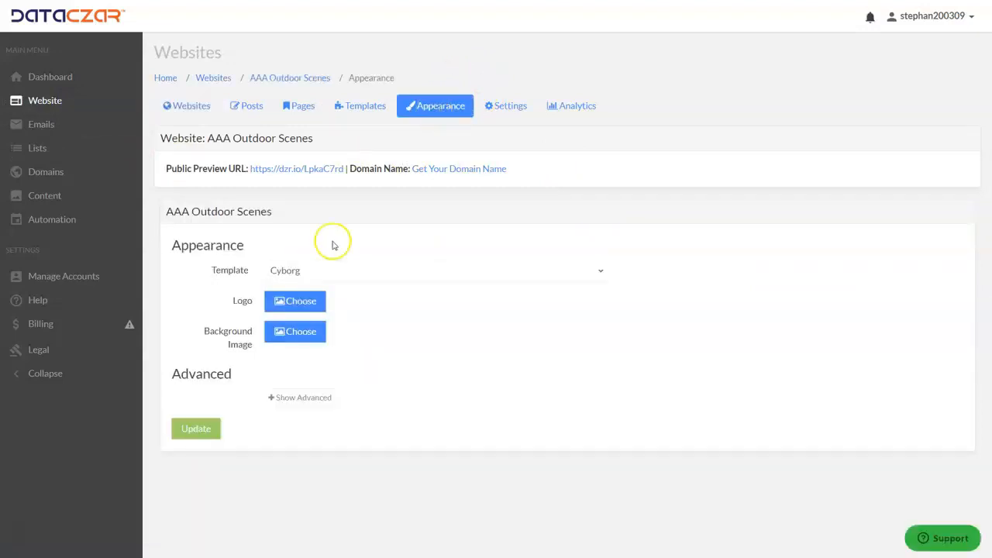
{"action": "left_click", "coordinate": [363, 108]}
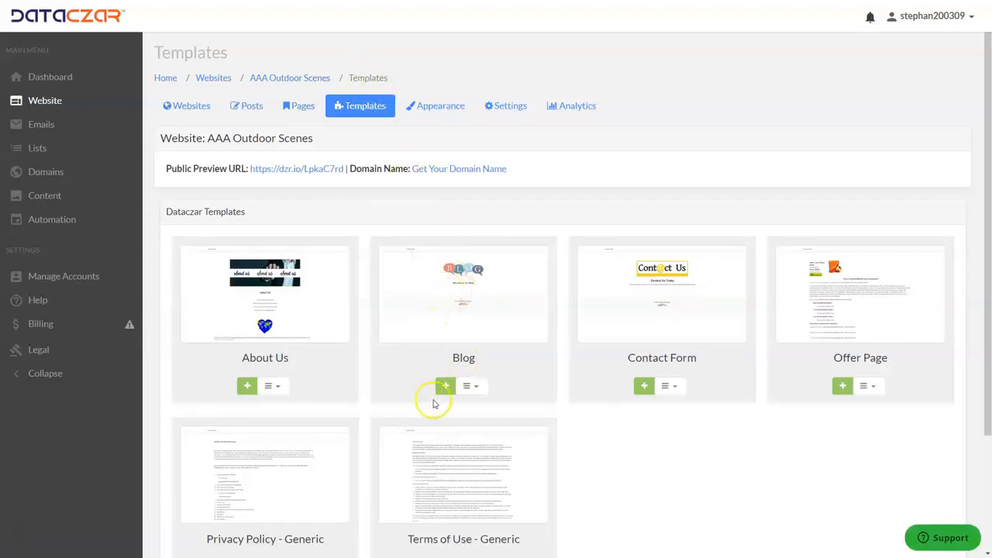
{"action": "left_click", "coordinate": [445, 387]}
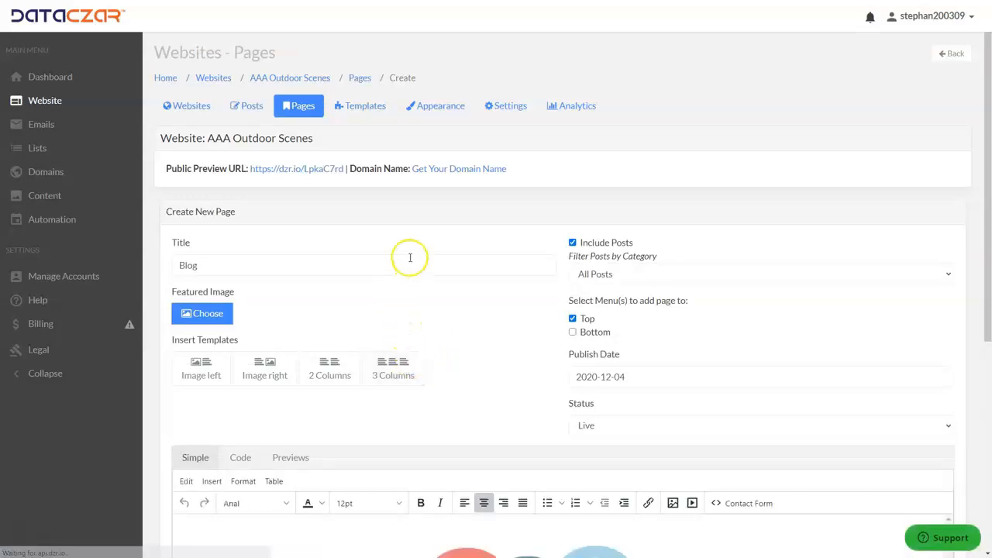
Set the new Blog page's featured image to the uploaded photo of the waterfall among rocky slopes.
{"action": "left_click", "coordinate": [213, 318]}
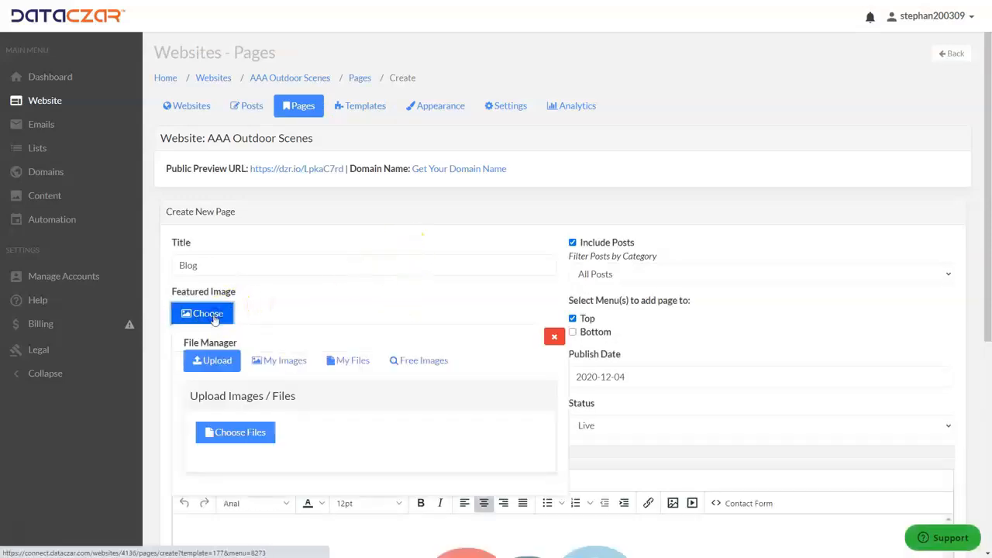
{"action": "left_click", "coordinate": [297, 362]}
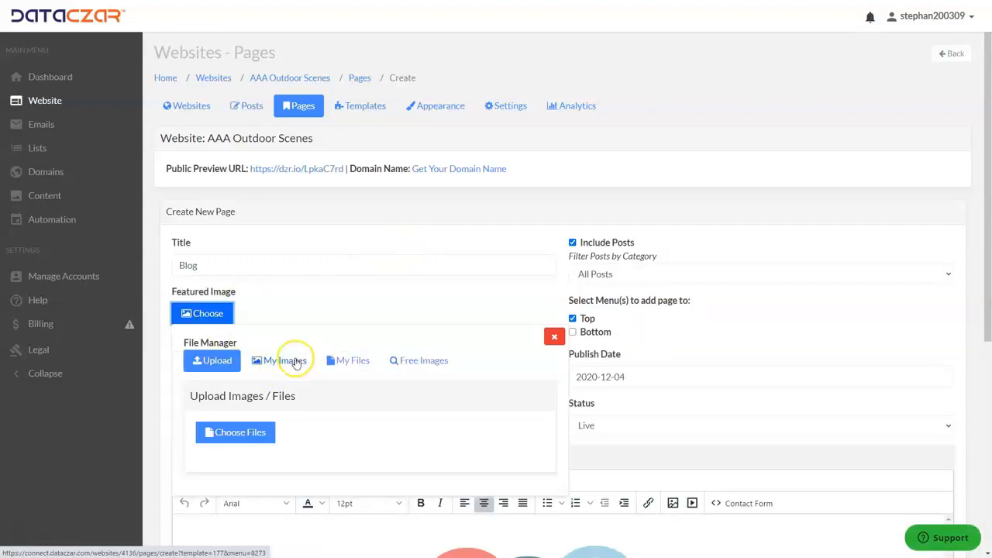
{"action": "scroll", "coordinate": [456, 314], "scroll_direction": "down", "scroll_amount": 3}
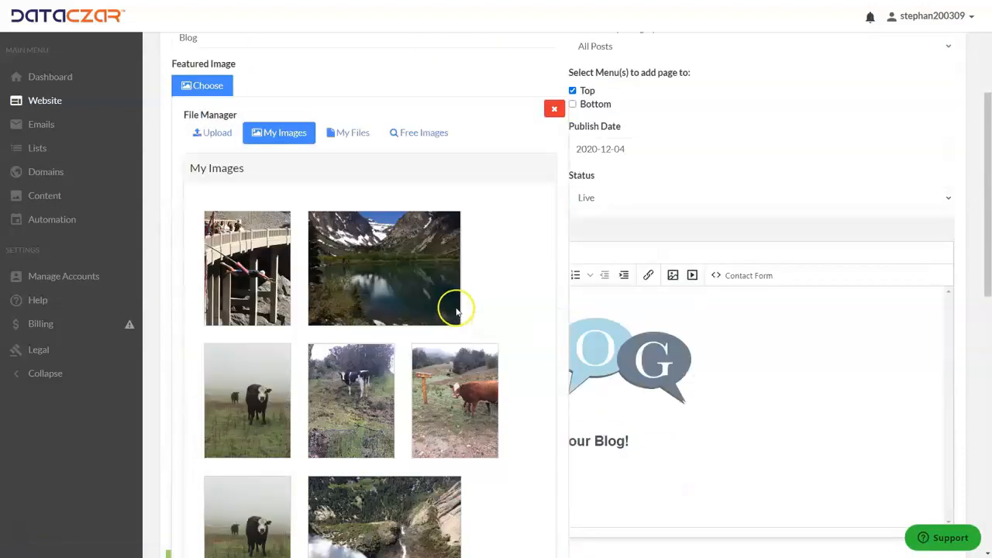
{"action": "scroll", "coordinate": [456, 310], "scroll_direction": "down", "scroll_amount": 5}
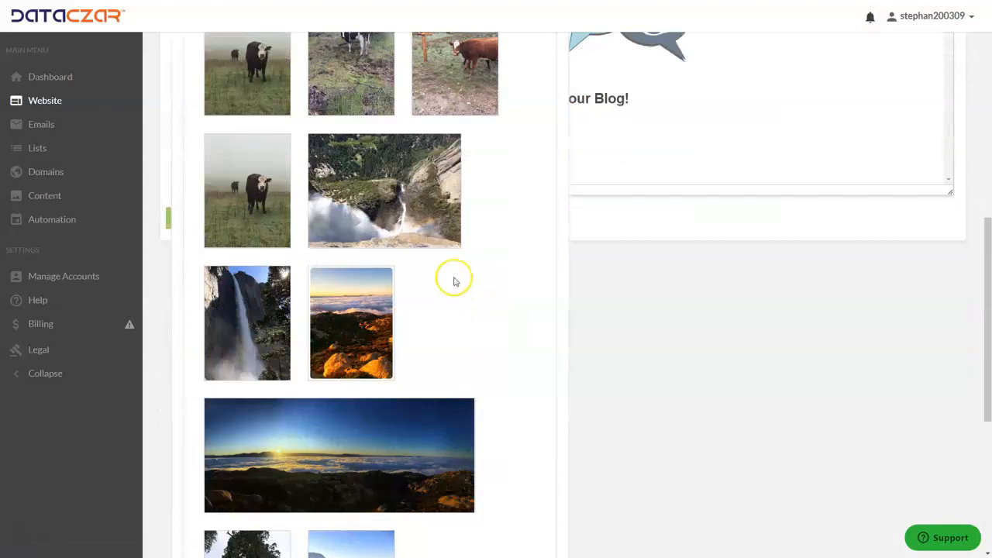
{"action": "left_click", "coordinate": [416, 194]}
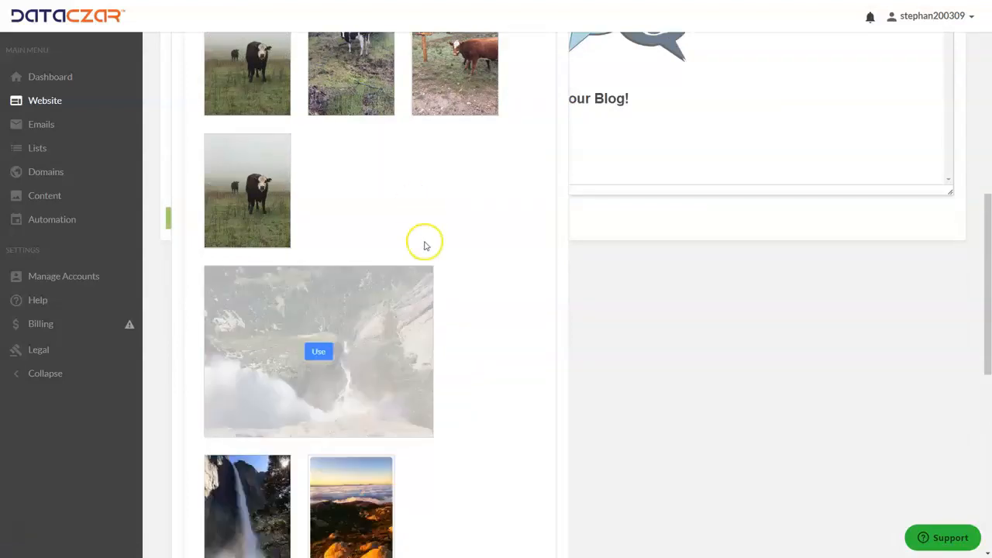
{"action": "left_click", "coordinate": [319, 351]}
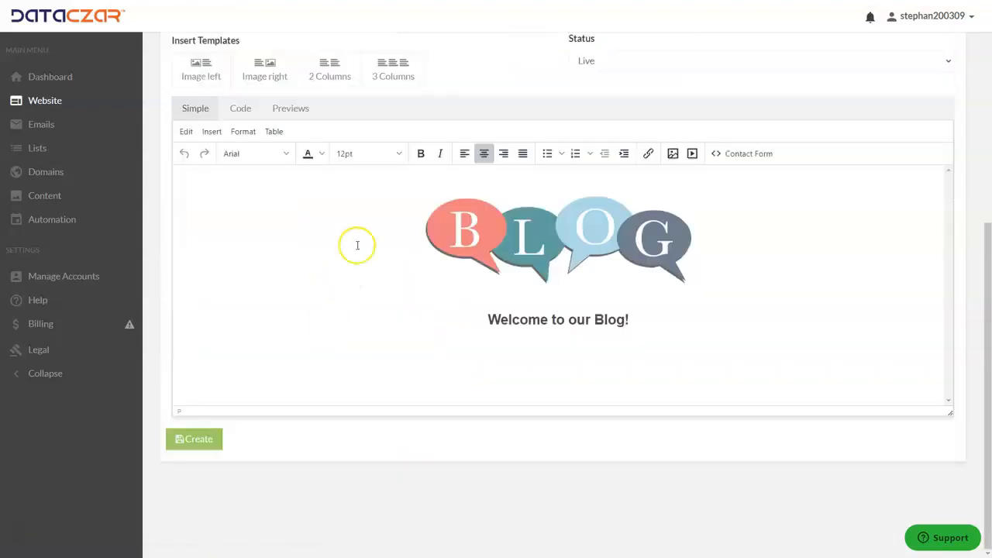
Add the line "AAA Outdoor Scenes" above the BLOG image in the page content.
{"action": "scroll", "coordinate": [345, 283], "scroll_direction": "up", "scroll_amount": 4}
{"action": "scroll", "coordinate": [348, 246], "scroll_direction": "down", "scroll_amount": 1}
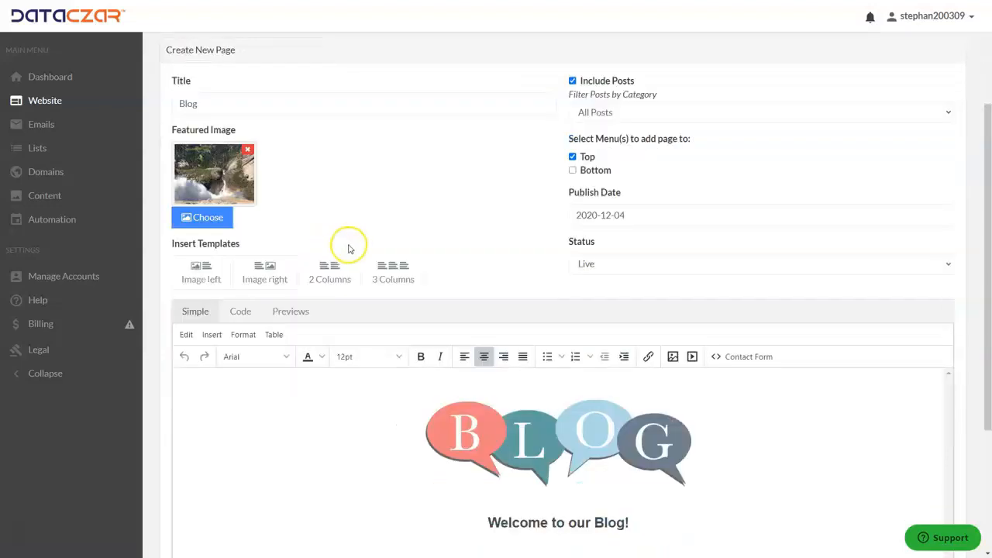
{"action": "scroll", "coordinate": [352, 256], "scroll_direction": "down", "scroll_amount": 1}
{"action": "left_click", "coordinate": [532, 291]}
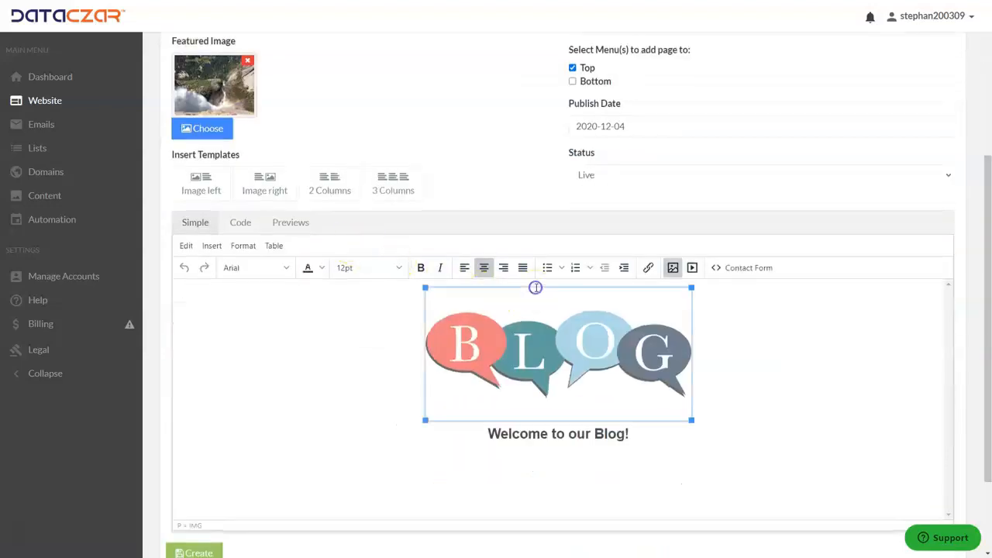
{"action": "left_click", "coordinate": [395, 309]}
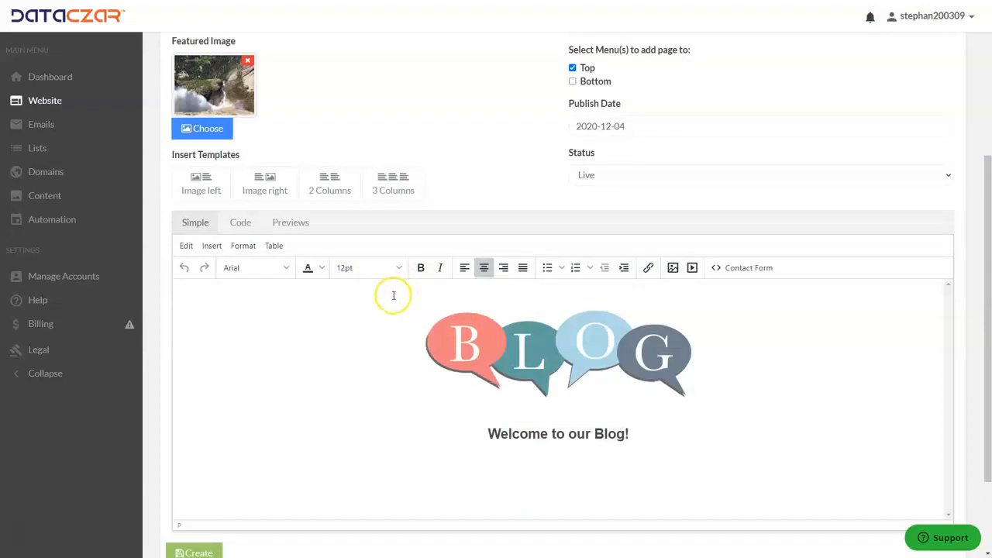
{"action": "key", "text": "Return"}
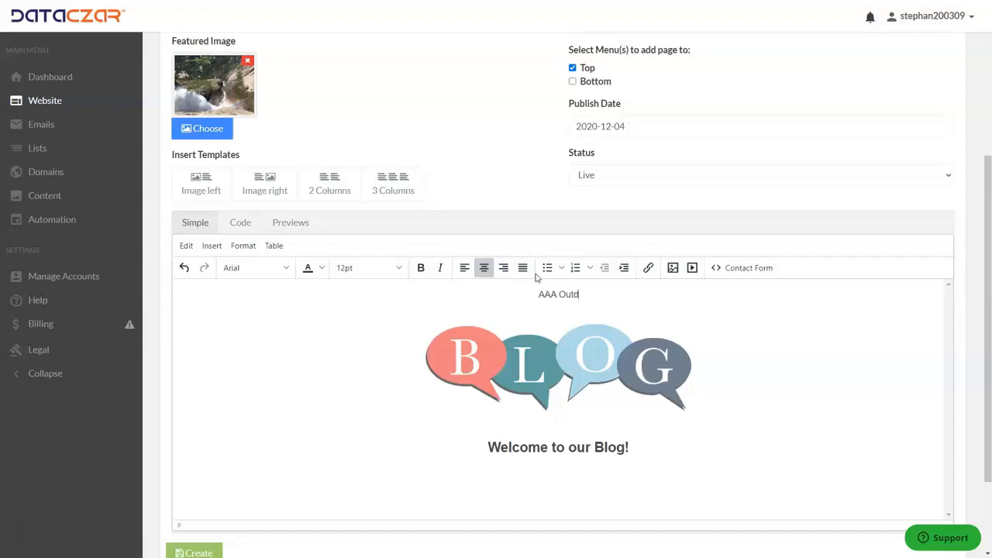
{"action": "type", "text": "nes"}
Make the "AAA Outdoor Scenes" line bold, 18pt and dark teal green, and create the Blog page.
{"action": "left_click_drag", "start_coordinate": [601, 294], "coordinate": [493, 290]}
{"action": "left_click", "coordinate": [419, 267]}
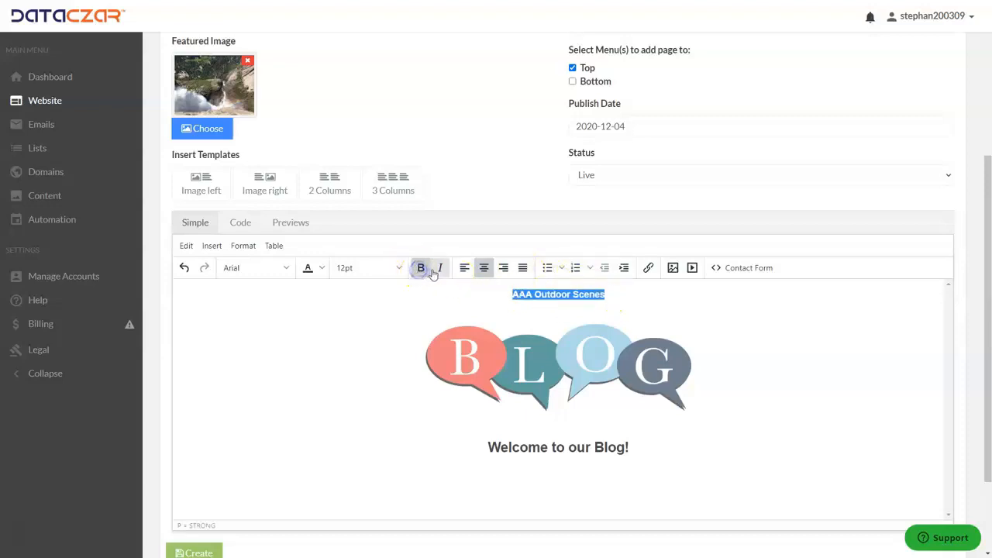
{"action": "left_click", "coordinate": [370, 268]}
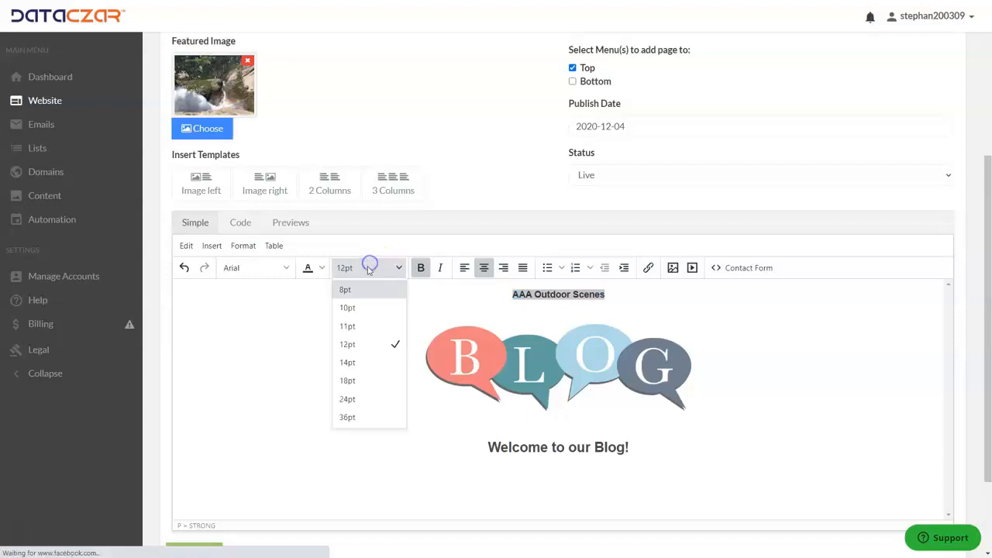
{"action": "left_click", "coordinate": [355, 381]}
{"action": "left_click", "coordinate": [321, 268]}
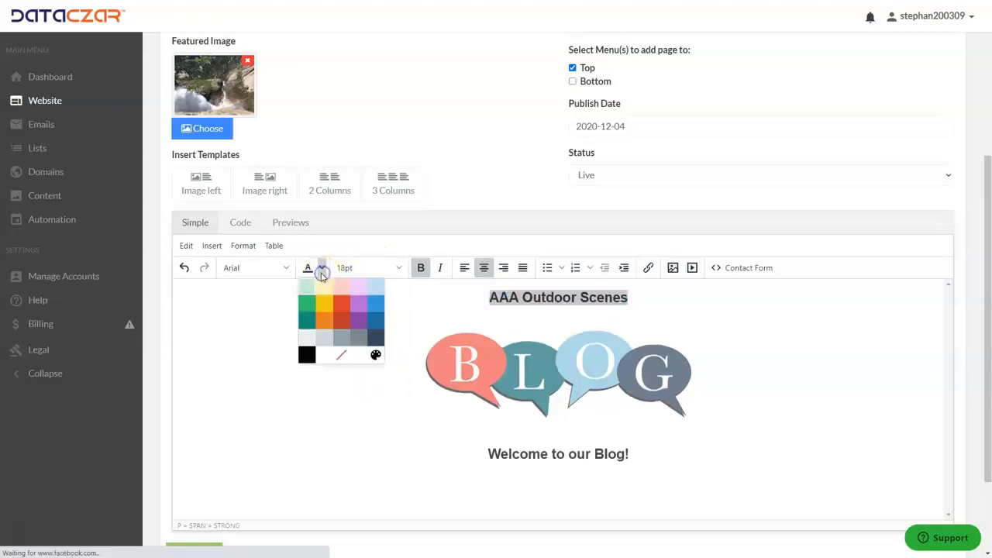
{"action": "left_click", "coordinate": [308, 321]}
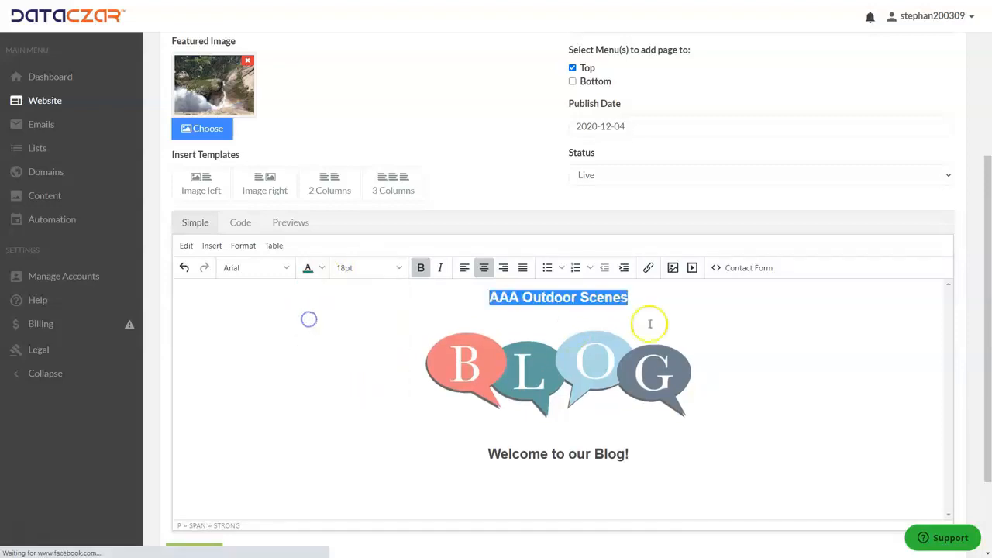
{"action": "left_click", "coordinate": [683, 295]}
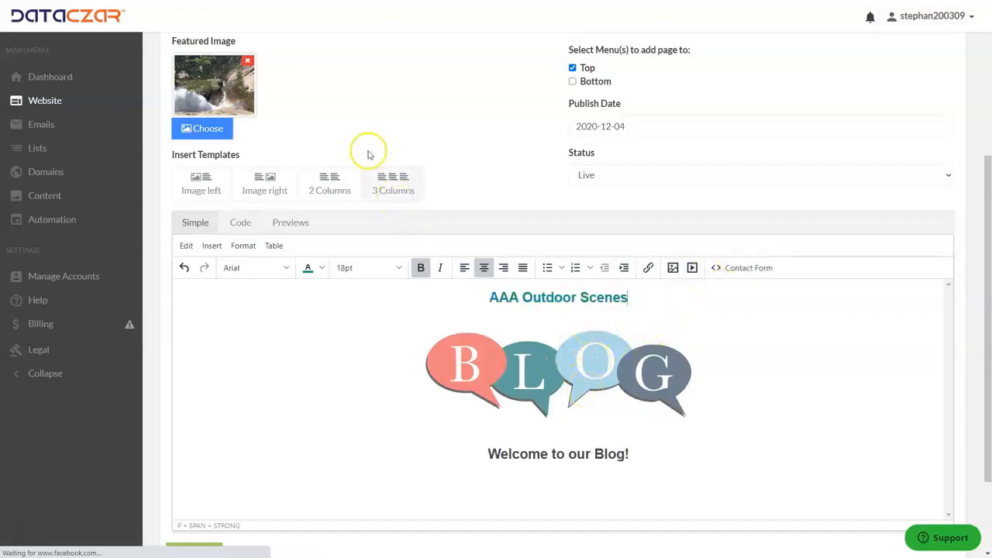
{"action": "scroll", "coordinate": [514, 237], "scroll_direction": "down", "scroll_amount": 2}
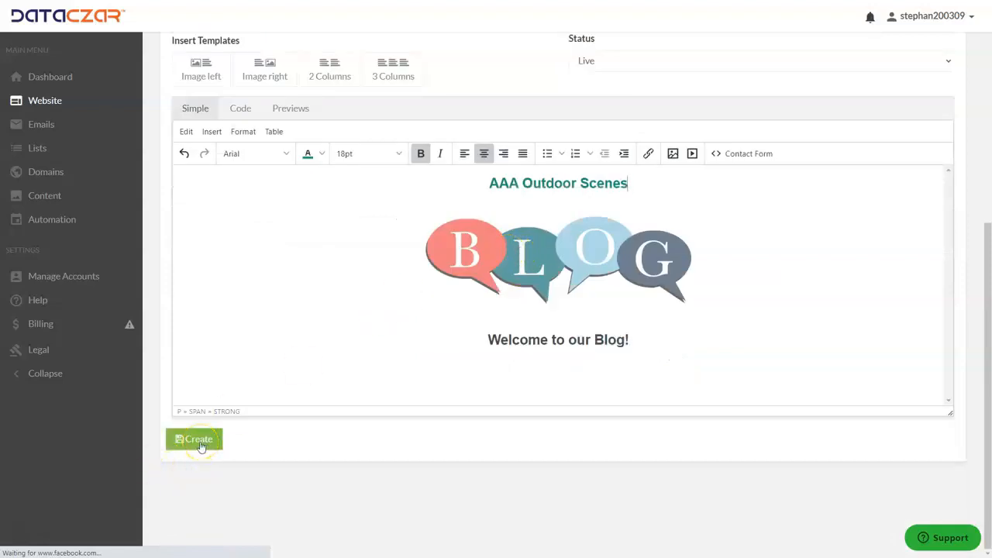
{"action": "left_click", "coordinate": [200, 443]}
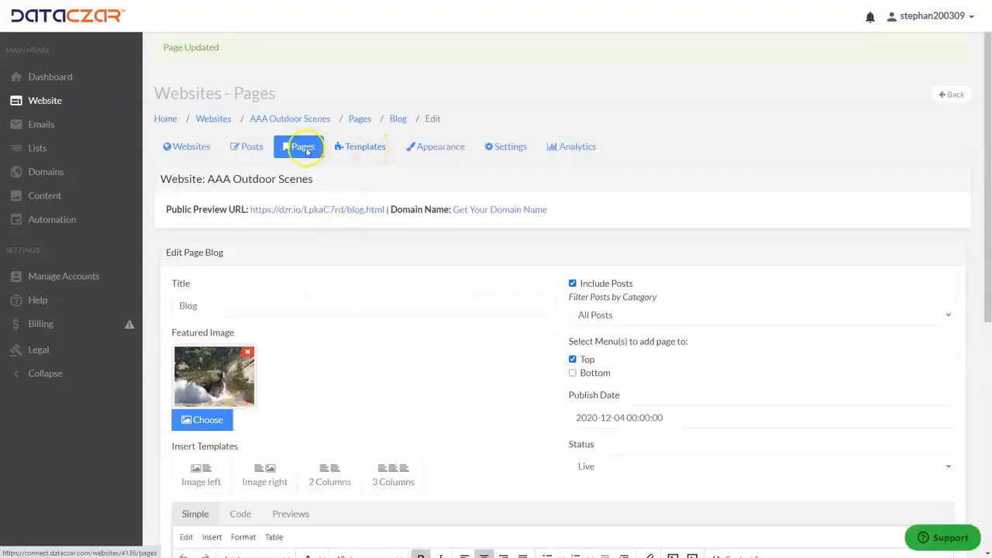
Open the website's Home page for editing and exclude posts from it.
{"action": "left_click", "coordinate": [370, 147]}
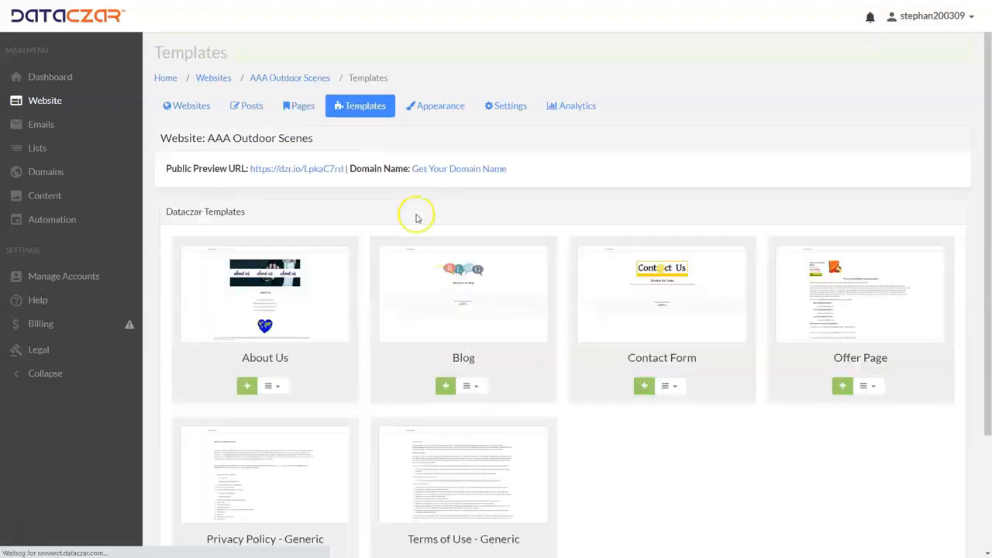
{"action": "left_click", "coordinate": [302, 106]}
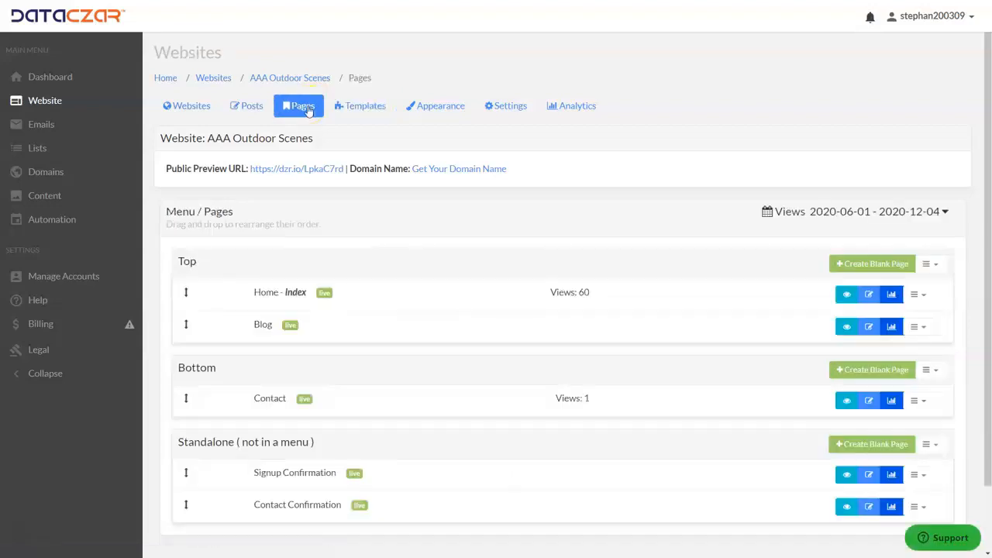
{"action": "left_click", "coordinate": [868, 296]}
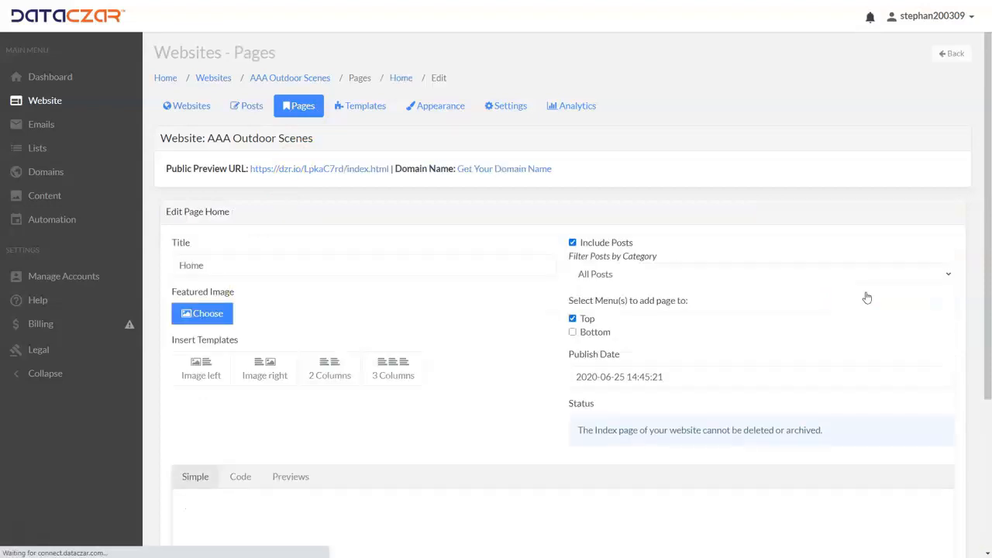
{"action": "left_click", "coordinate": [573, 243]}
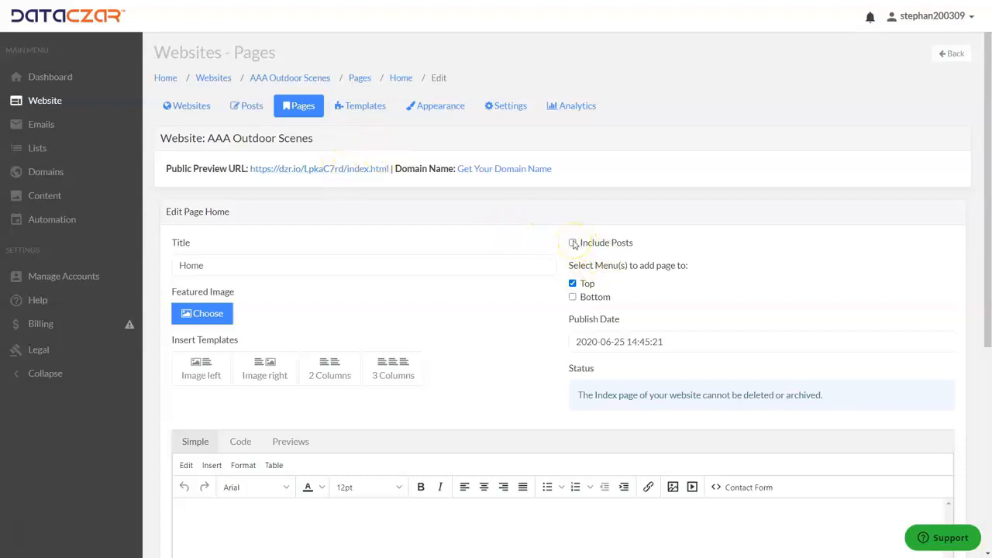
Write bold page text: "Welcome to Webinar AAA Outdoor Scenes!!", "We specialize in hiking, photography and the great outdoors!" and a Newsletter sign-up line ending "fun trails,".
{"action": "scroll", "coordinate": [465, 326], "scroll_direction": "down", "scroll_amount": 2}
{"action": "left_click", "coordinate": [410, 407]}
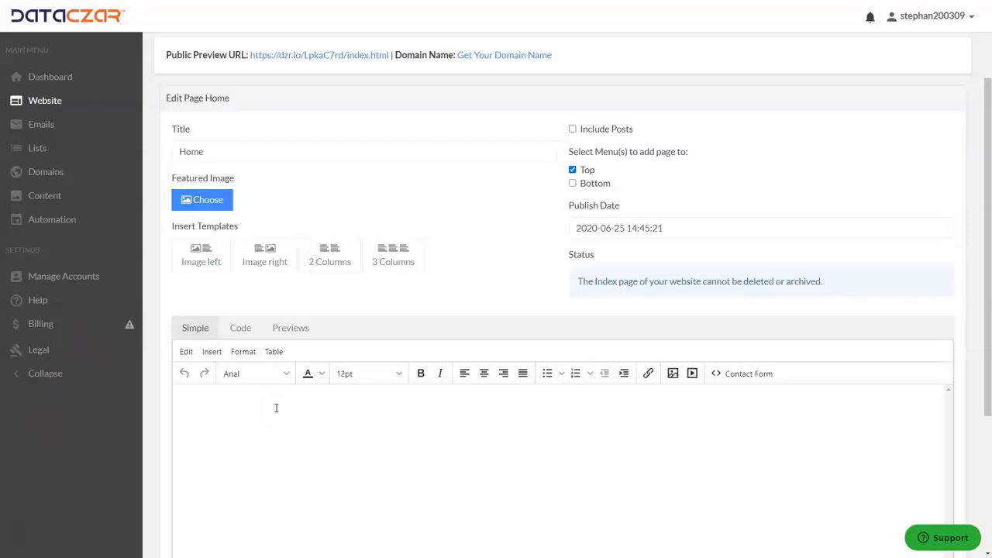
{"action": "type", "text": "Welcome to Webinar AAA Outdoor Scenes!! We specialize in hiking, photography and the great outdoors! Sign up for our Newsletter below to receive informative updates, fun trails,"}
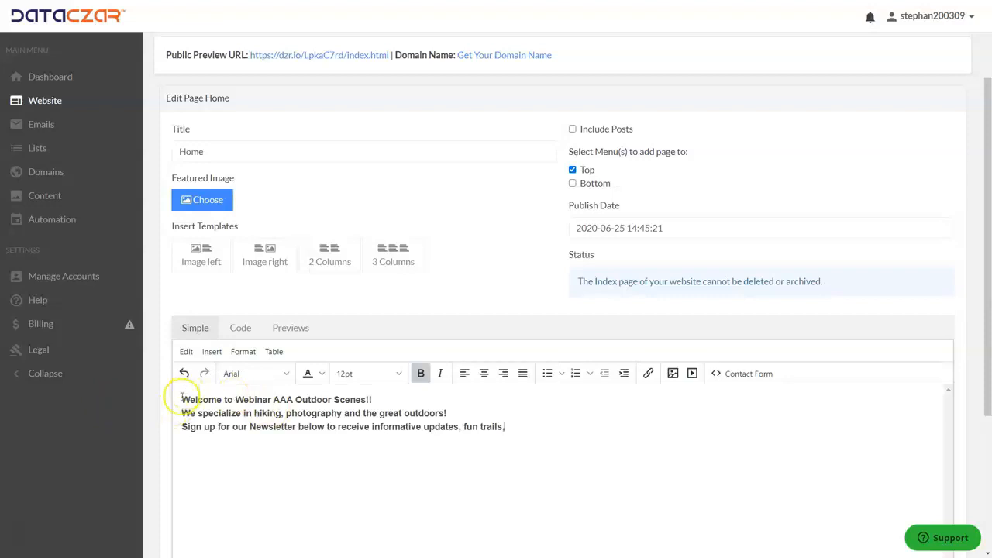
Center the first two lines of the Home page text and set the welcome line to 18pt.
{"action": "left_click_drag", "start_coordinate": [184, 400], "coordinate": [461, 413]}
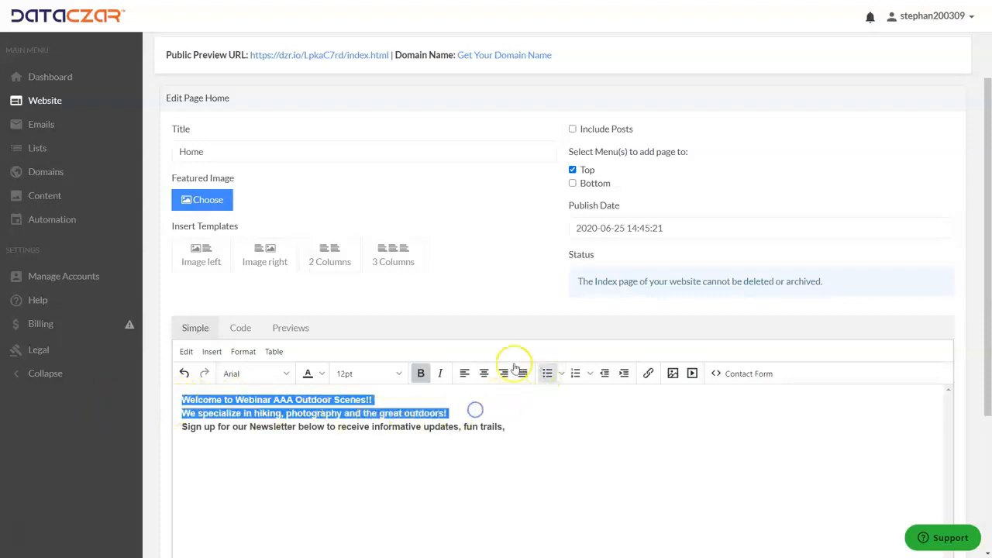
{"action": "left_click", "coordinate": [485, 375]}
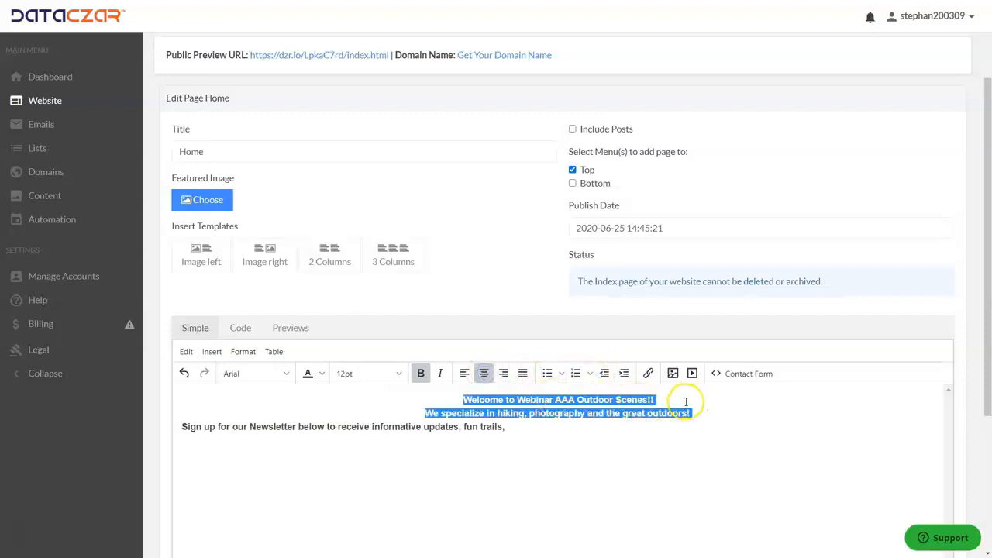
{"action": "left_click_drag", "start_coordinate": [666, 399], "coordinate": [437, 383]}
{"action": "left_click", "coordinate": [350, 374]}
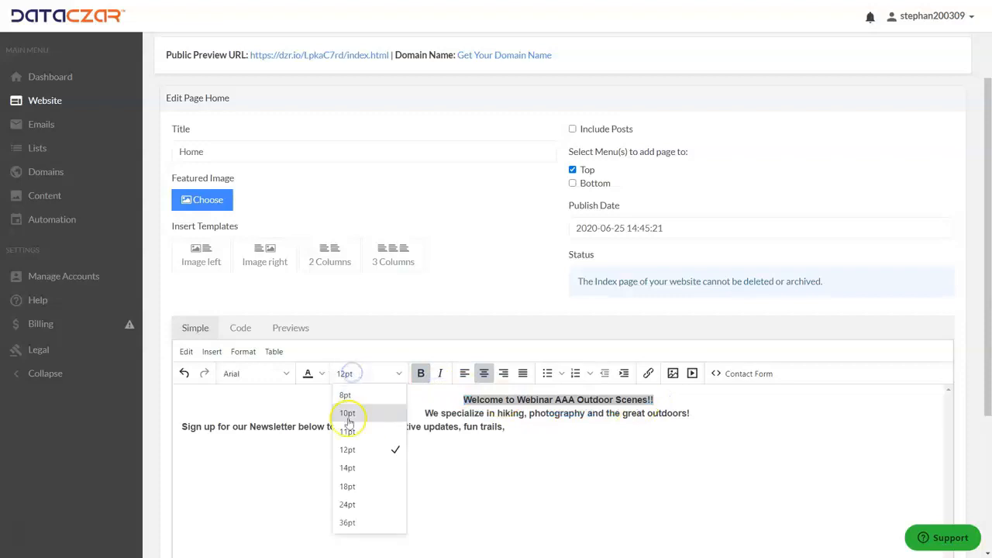
{"action": "left_click", "coordinate": [349, 489]}
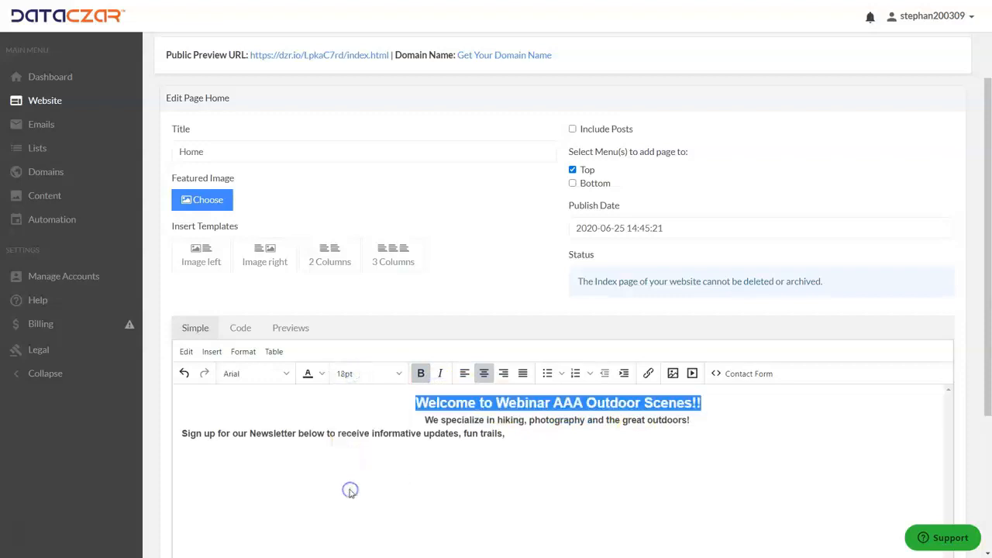
Set the "We specialize in hiking, photography and the great outdoors!" line to 14pt.
{"action": "left_click_drag", "start_coordinate": [700, 421], "coordinate": [412, 419]}
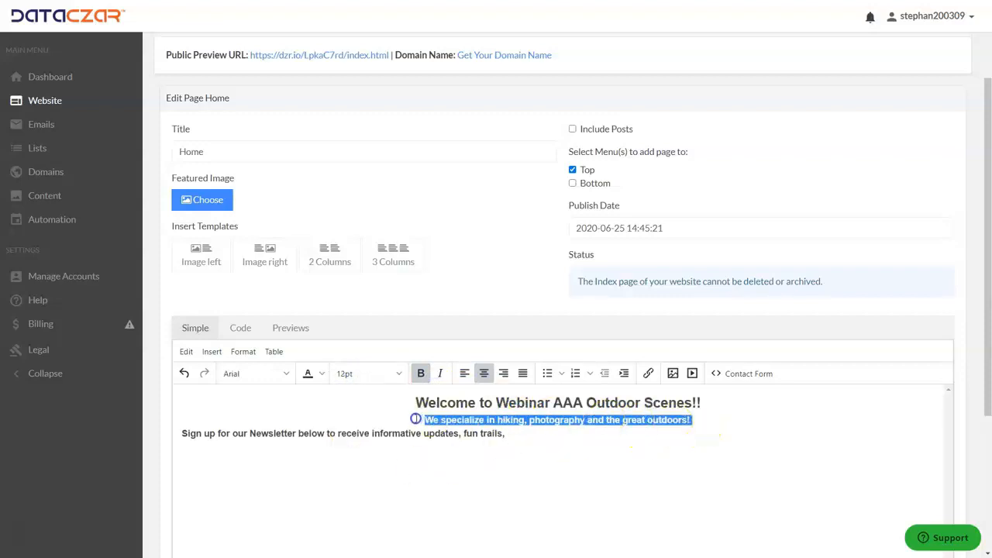
{"action": "left_click", "coordinate": [369, 376]}
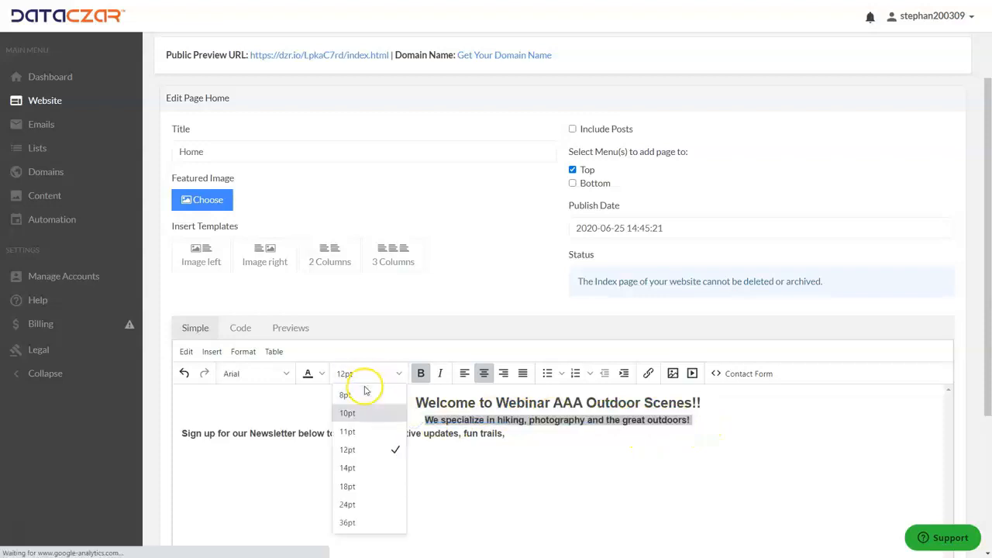
{"action": "left_click", "coordinate": [348, 467]}
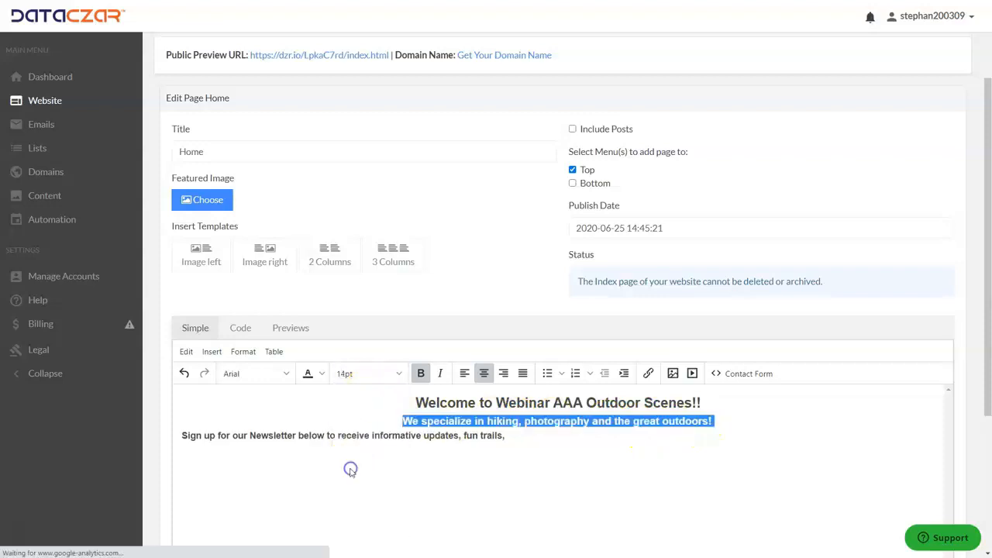
Insert blank lines above the Newsletter sentence and complete it with "cool pictures and more!!".
{"action": "left_click", "coordinate": [179, 434]}
{"action": "key", "text": "Return"}
{"action": "key", "text": "Return"}
{"action": "key", "text": "Return"}
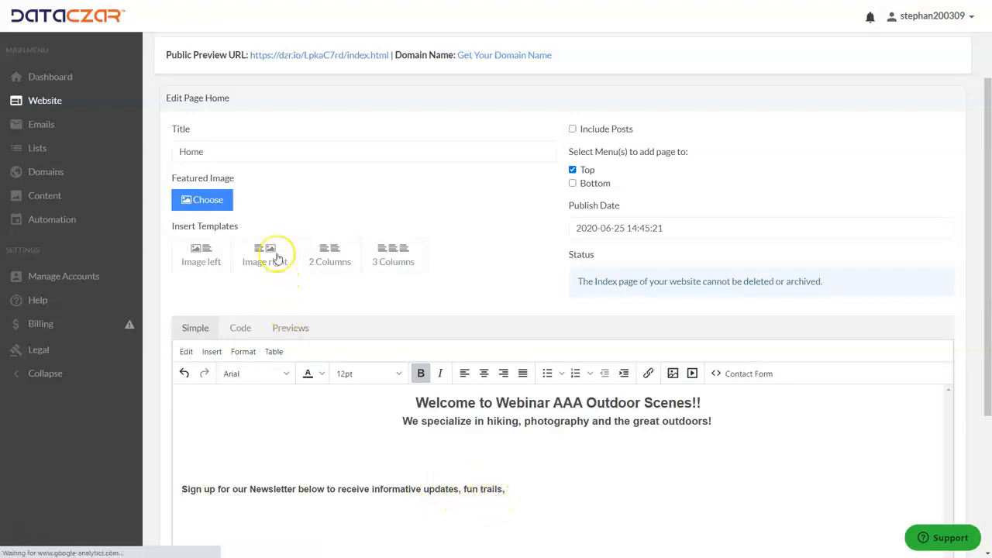
{"action": "left_click", "coordinate": [512, 491]}
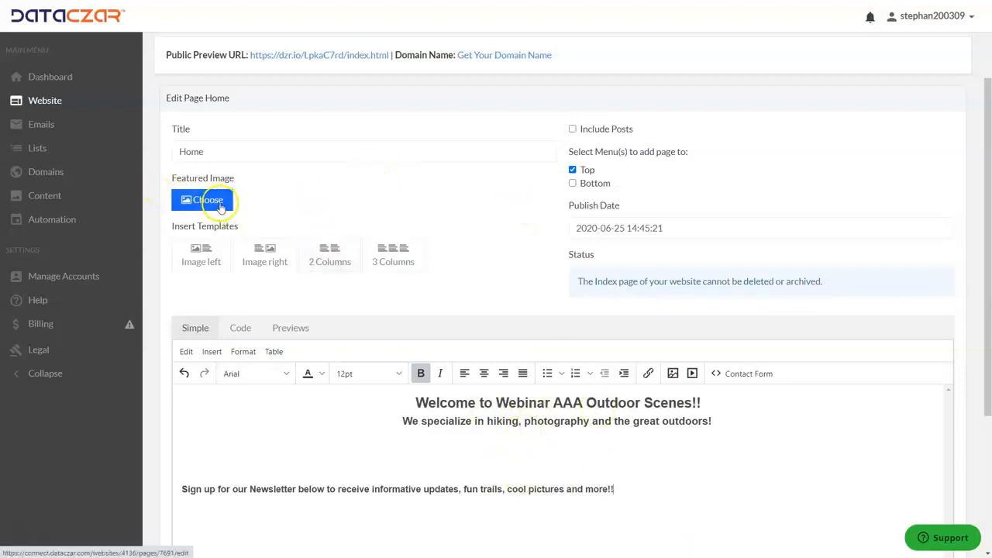
Set the Home page's featured image to the wide sunrise-over-clouds panorama from My Images.
{"action": "left_click", "coordinate": [220, 208]}
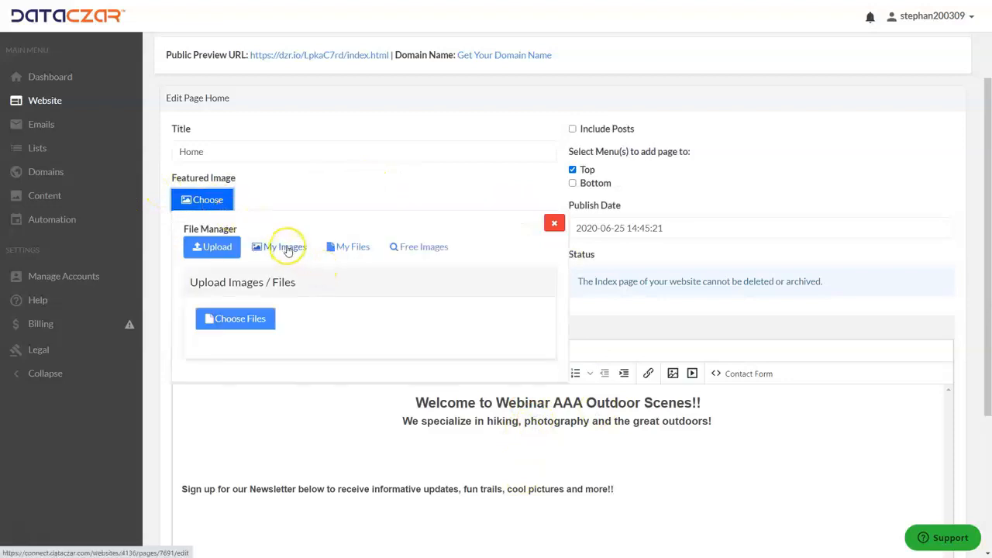
{"action": "left_click", "coordinate": [288, 248]}
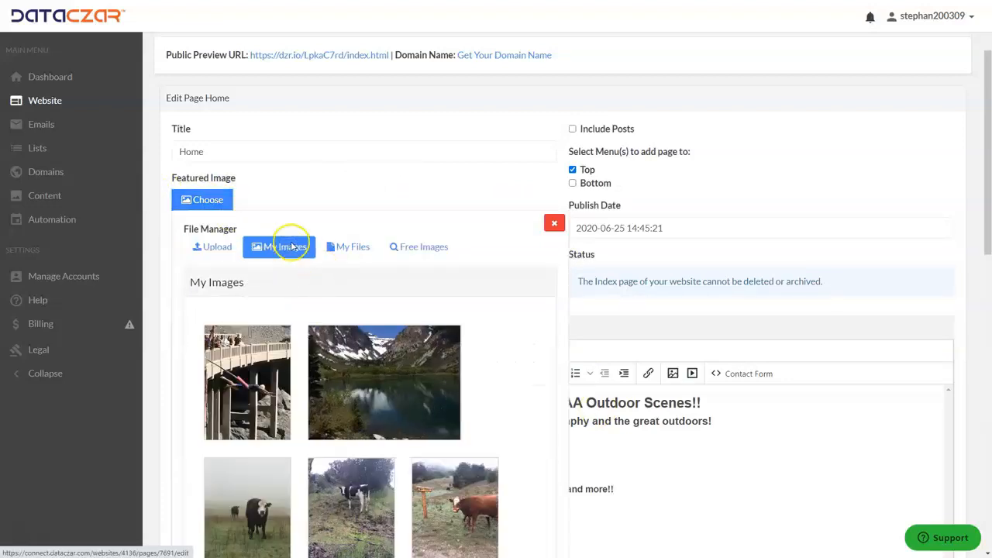
{"action": "scroll", "coordinate": [391, 395], "scroll_direction": "down", "scroll_amount": 8}
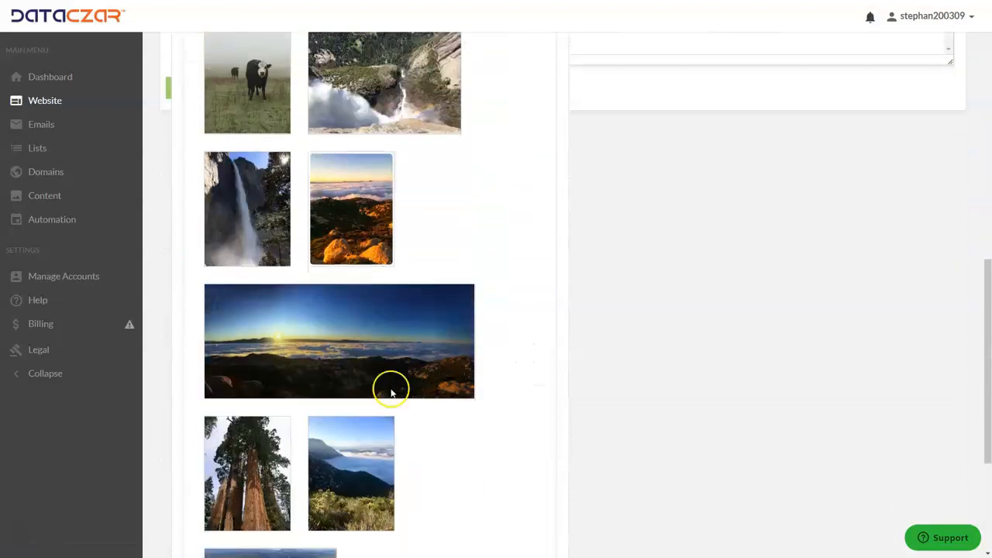
{"action": "left_click", "coordinate": [371, 355]}
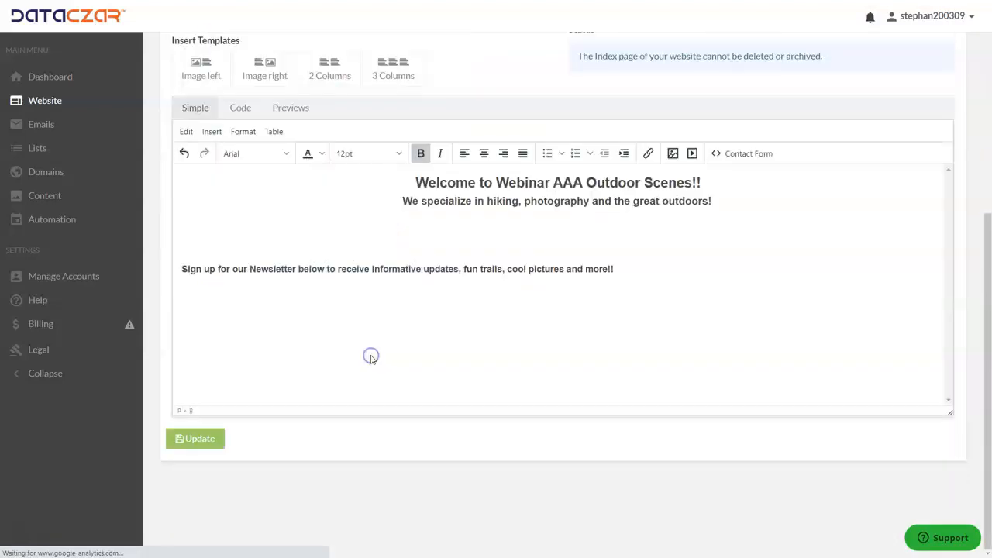
{"action": "scroll", "coordinate": [409, 347], "scroll_direction": "up", "scroll_amount": 3}
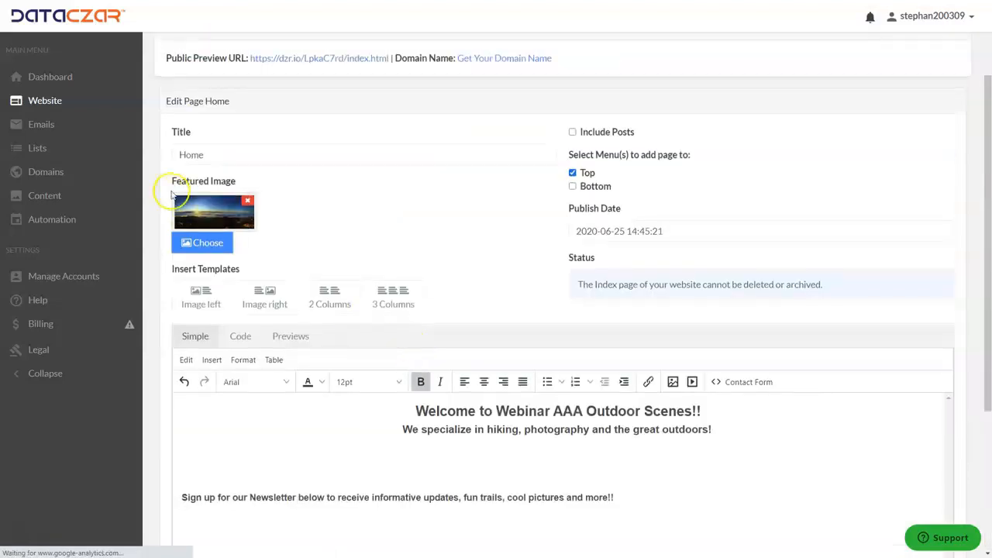
Insert the giant tree photo from My Images, centered at 555 x 740, below the "We specialize in hiking" line.
{"action": "left_click", "coordinate": [566, 452]}
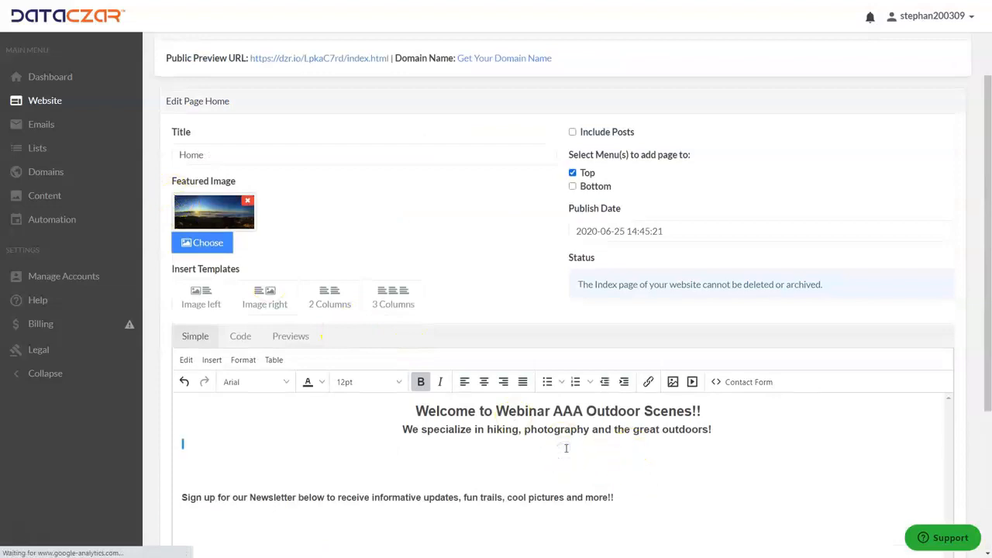
{"action": "left_click", "coordinate": [483, 382]}
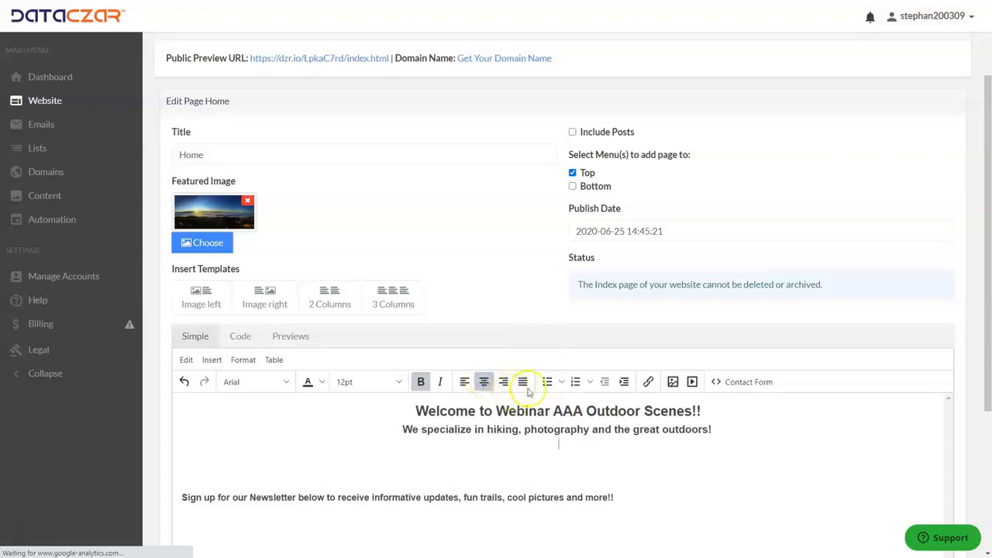
{"action": "left_click", "coordinate": [674, 382]}
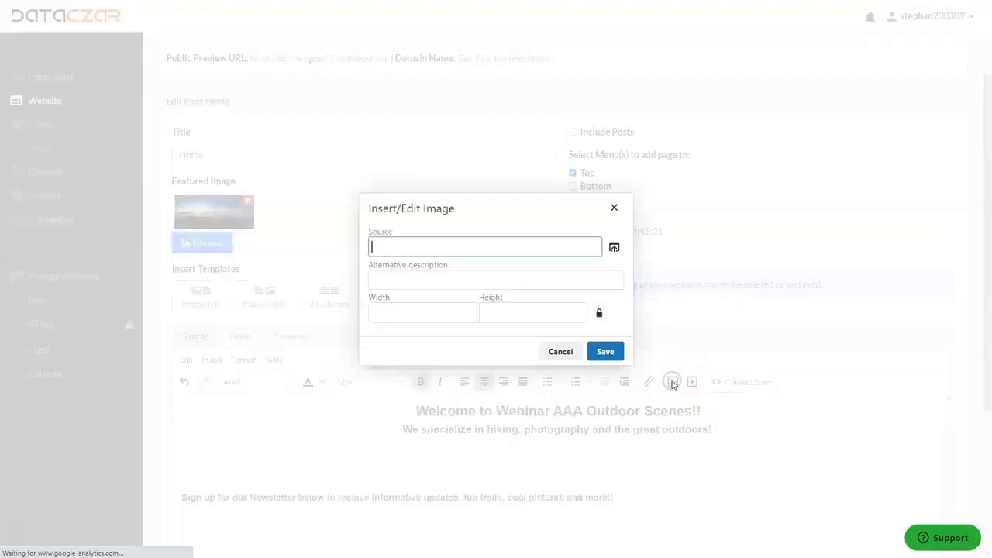
{"action": "left_click", "coordinate": [614, 247]}
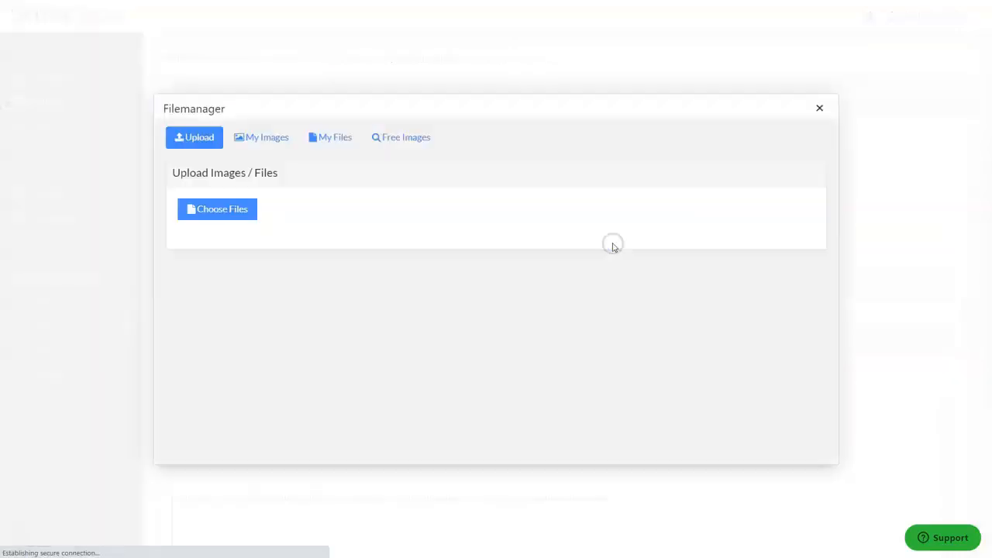
{"action": "left_click", "coordinate": [257, 140]}
{"action": "scroll", "coordinate": [534, 319], "scroll_direction": "down", "scroll_amount": 5}
{"action": "scroll", "coordinate": [538, 319], "scroll_direction": "up", "scroll_amount": 3}
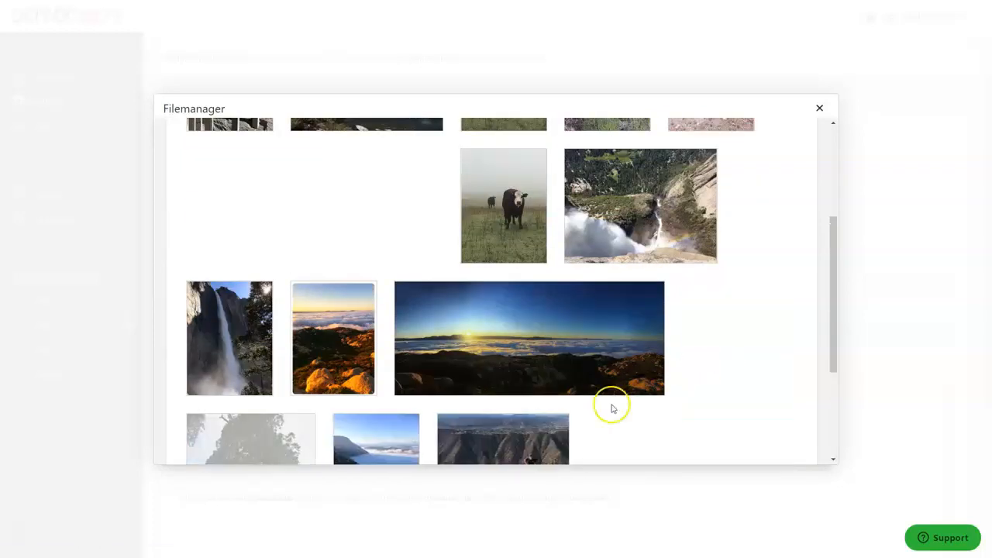
{"action": "scroll", "coordinate": [496, 328], "scroll_direction": "down", "scroll_amount": 3}
{"action": "left_click", "coordinate": [250, 328]}
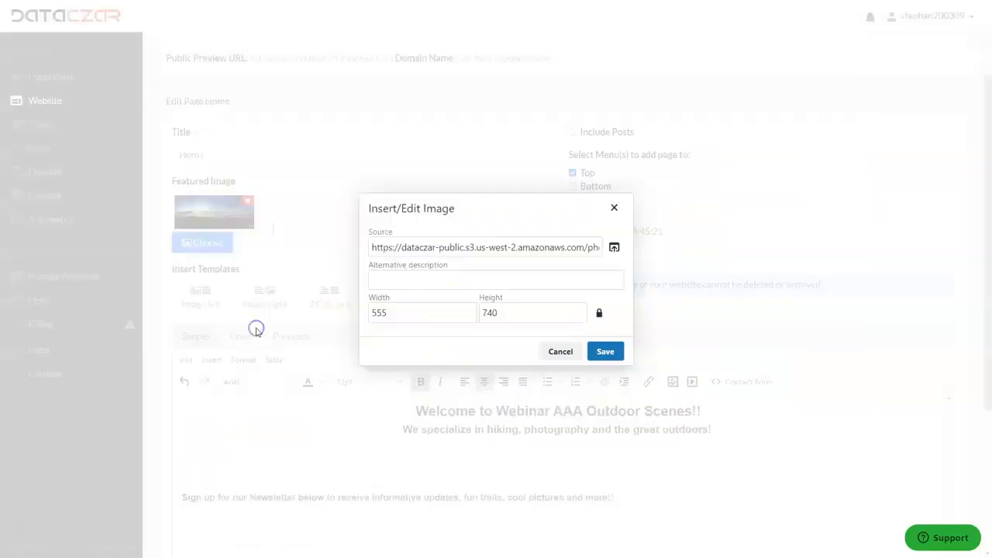
{"action": "scroll", "coordinate": [613, 357], "scroll_direction": "down", "scroll_amount": 1}
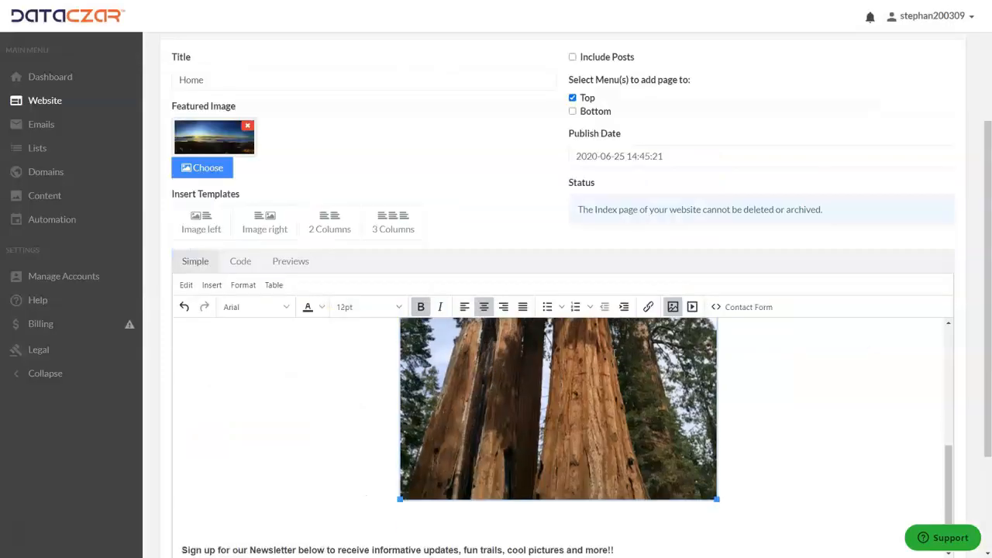
{"action": "scroll", "coordinate": [608, 385], "scroll_direction": "up", "scroll_amount": 4}
{"action": "scroll", "coordinate": [608, 386], "scroll_direction": "down", "scroll_amount": 4}
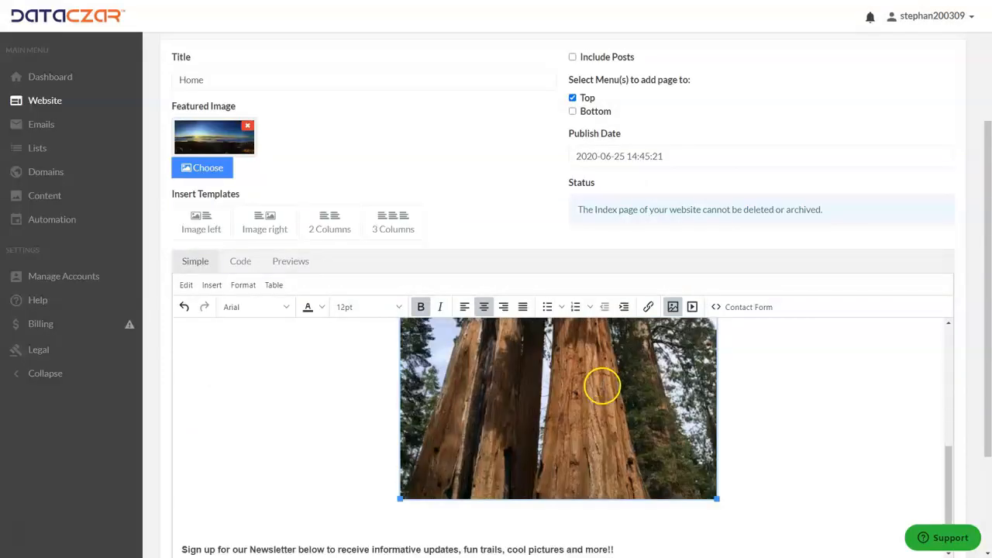
Update the Home page to save its new text and images.
{"action": "left_click", "coordinate": [195, 506]}
{"action": "scroll", "coordinate": [196, 481], "scroll_direction": "up", "scroll_amount": 5}
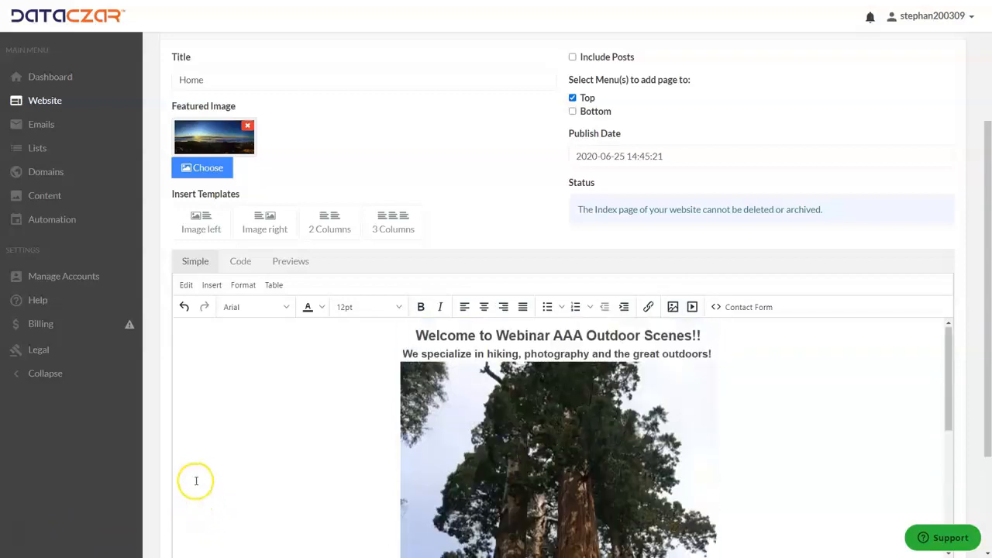
{"action": "scroll", "coordinate": [209, 442], "scroll_direction": "down", "scroll_amount": 6}
{"action": "left_click", "coordinate": [187, 490]}
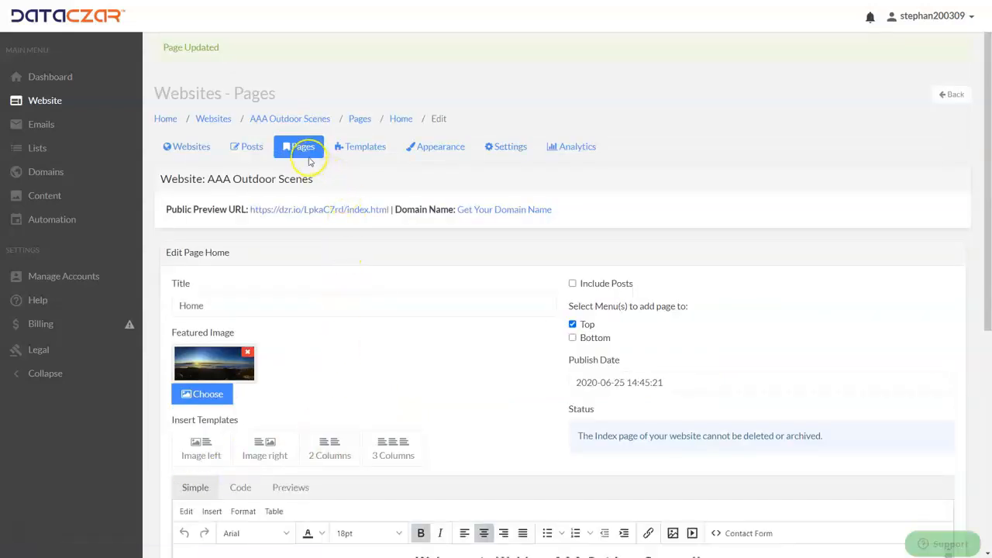
Start a new blank page in the Top menu and title it "Gallery".
{"action": "left_click", "coordinate": [303, 147]}
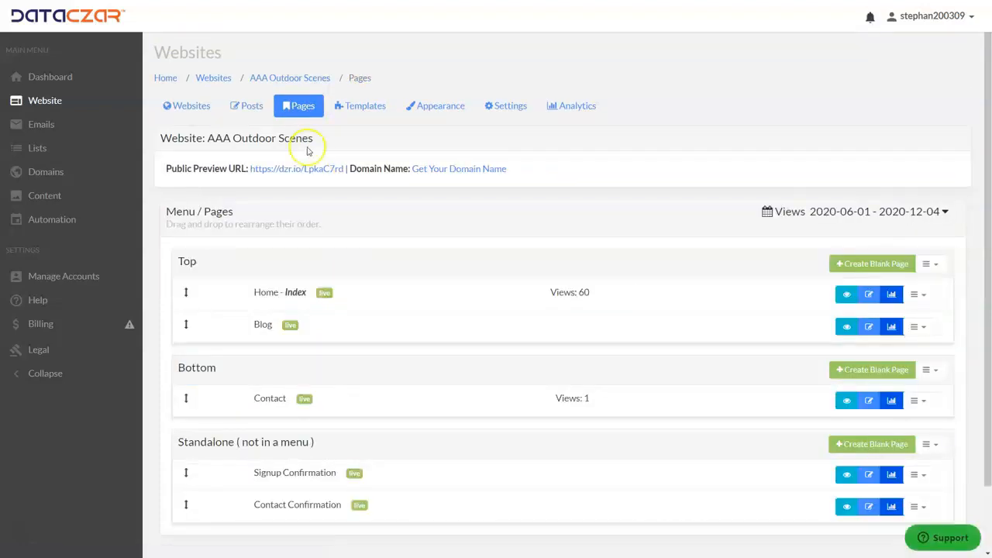
{"action": "left_click", "coordinate": [872, 266]}
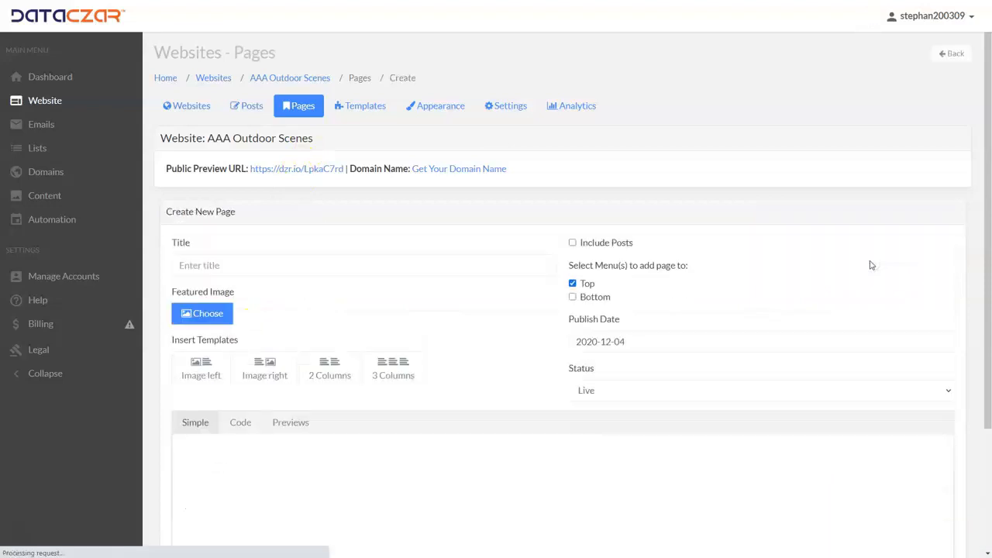
{"action": "left_click", "coordinate": [212, 262]}
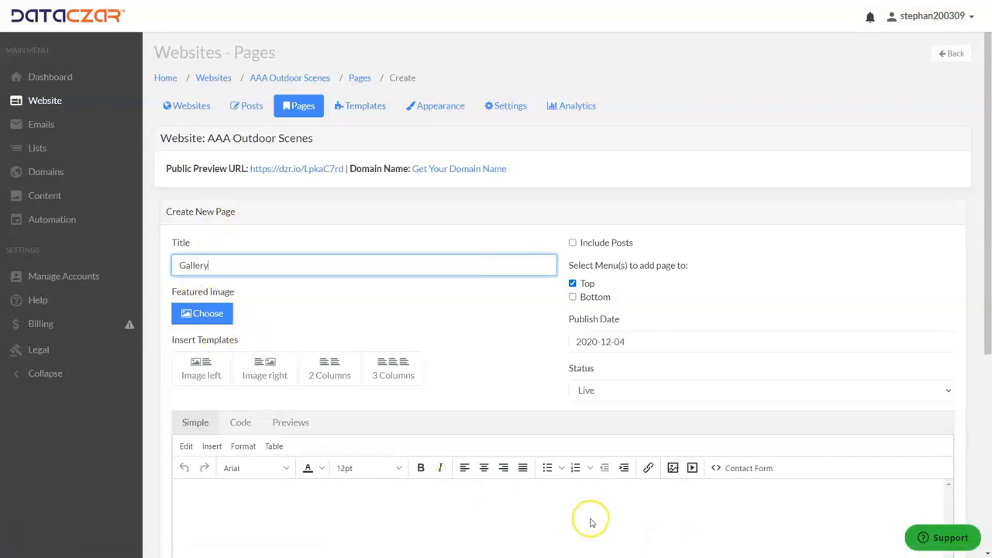
Write the centered line "Welcome to the Gallery!!" in the Gallery page's content.
{"action": "scroll", "coordinate": [513, 422], "scroll_direction": "down", "scroll_amount": 2}
{"action": "left_click", "coordinate": [548, 325]}
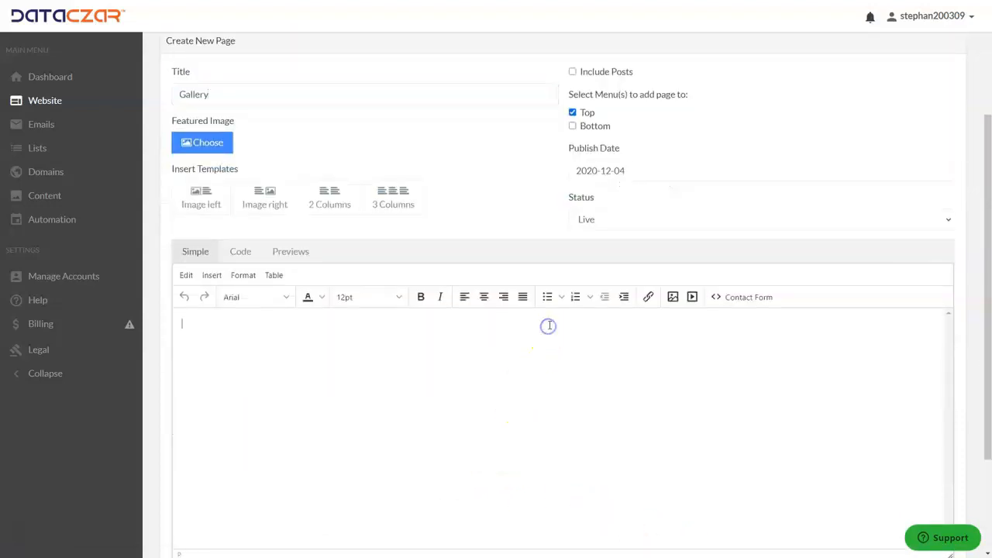
{"action": "left_click", "coordinate": [483, 298]}
{"action": "type", "text": "Welcome to the Gallery!!"}
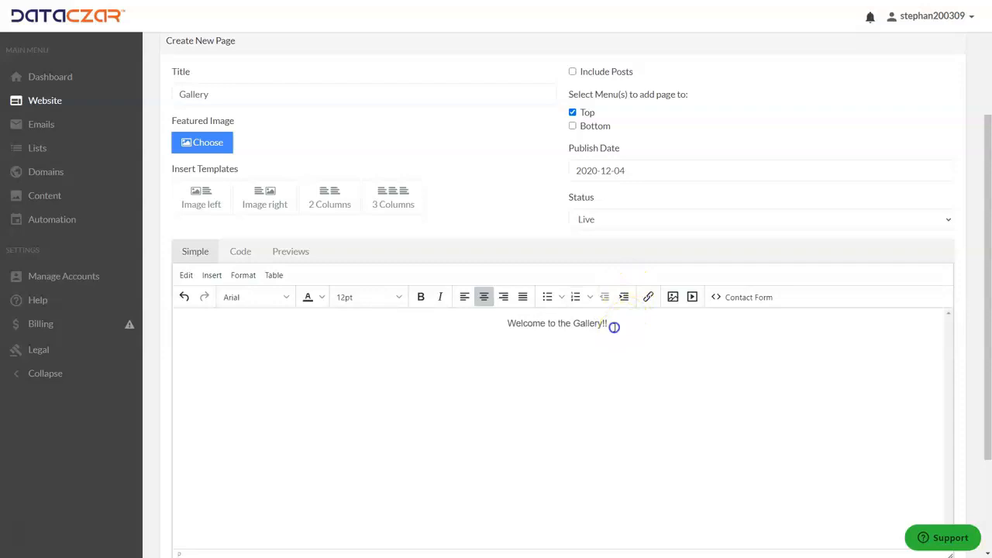
Make the "Welcome to the Gallery!!" line bold and set it to 18pt.
{"action": "left_click_drag", "start_coordinate": [613, 326], "coordinate": [496, 320]}
{"action": "left_click", "coordinate": [412, 299]}
{"action": "left_click", "coordinate": [386, 297]}
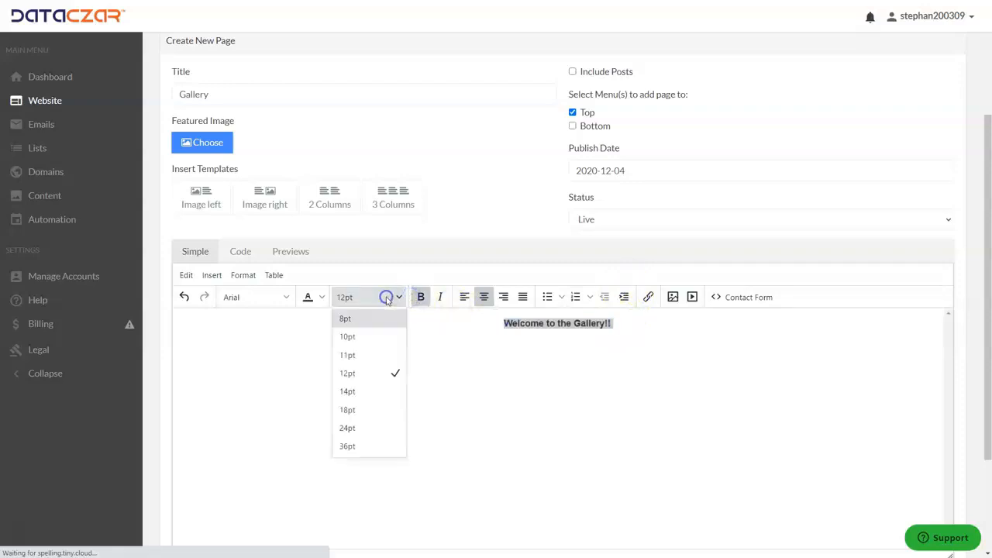
{"action": "left_click", "coordinate": [346, 410]}
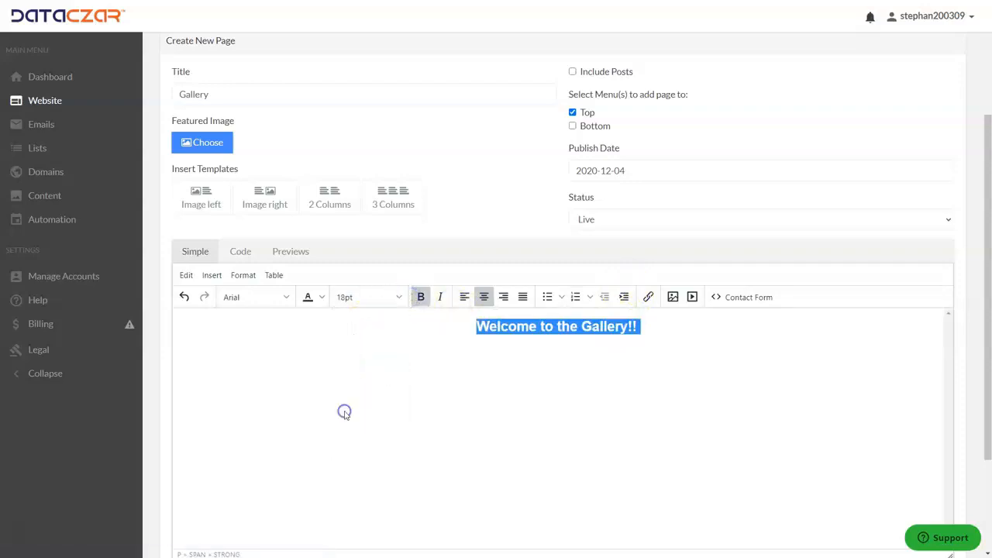
Add blank lines after the Gallery heading and insert the 2 Columns template there.
{"action": "triple_click", "coordinate": [654, 328]}
{"action": "left_click", "coordinate": [654, 328]}
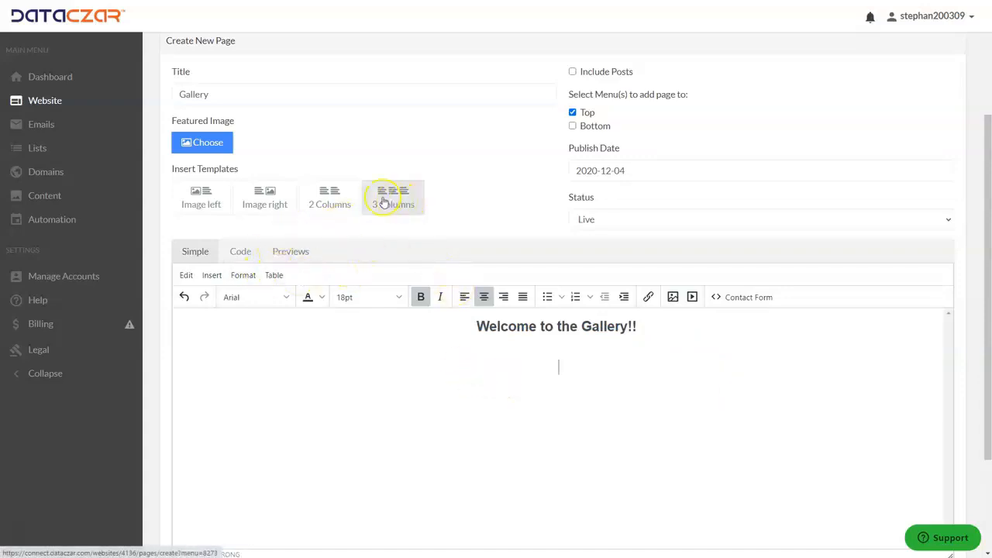
{"action": "left_click", "coordinate": [335, 205]}
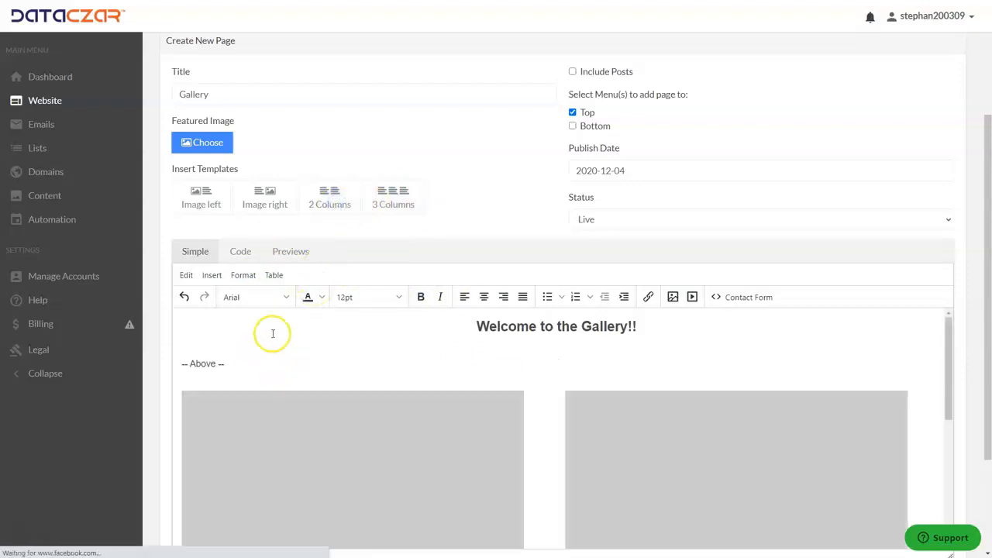
Delete the template's "-- Above --" and "-- Below --" markers and the Lorem ipsum text under both placeholder images.
{"action": "left_click_drag", "start_coordinate": [233, 365], "coordinate": [181, 369]}
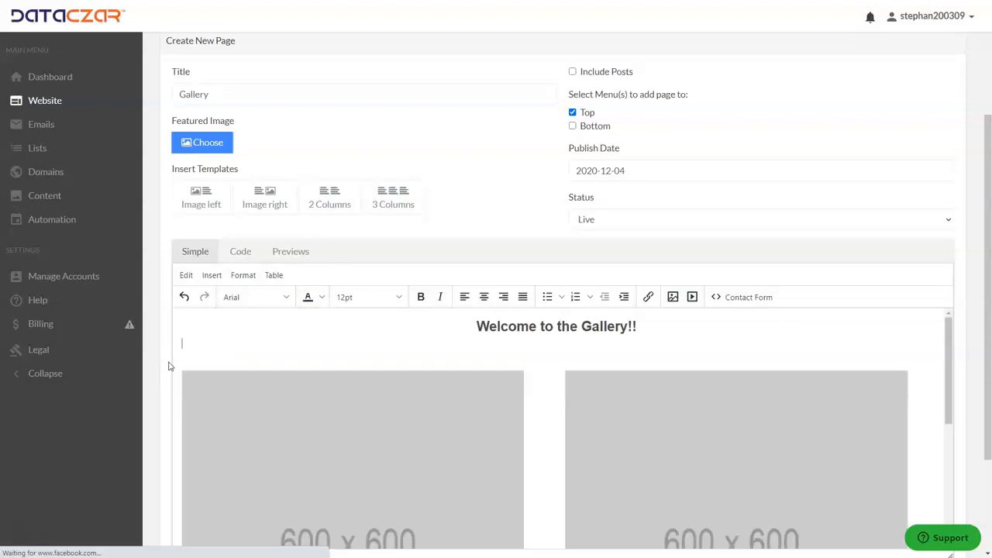
{"action": "scroll", "coordinate": [317, 380], "scroll_direction": "down", "scroll_amount": 5}
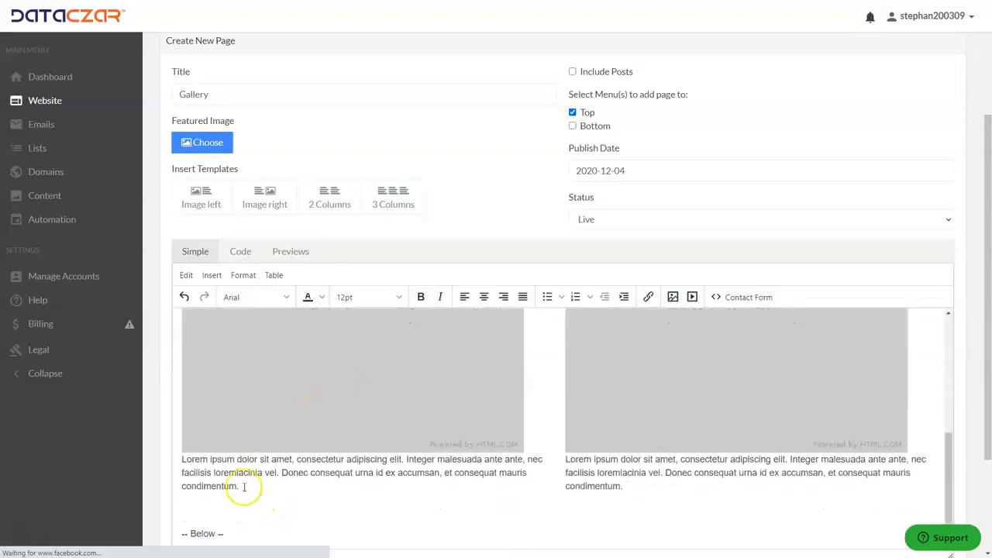
{"action": "left_click_drag", "start_coordinate": [241, 489], "coordinate": [192, 462]}
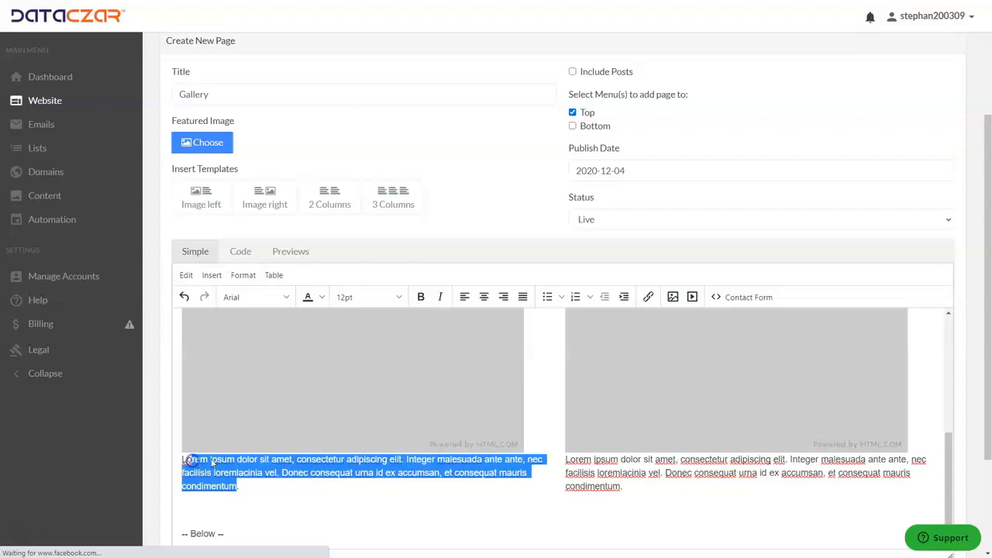
{"action": "key", "text": "BackSpace"}
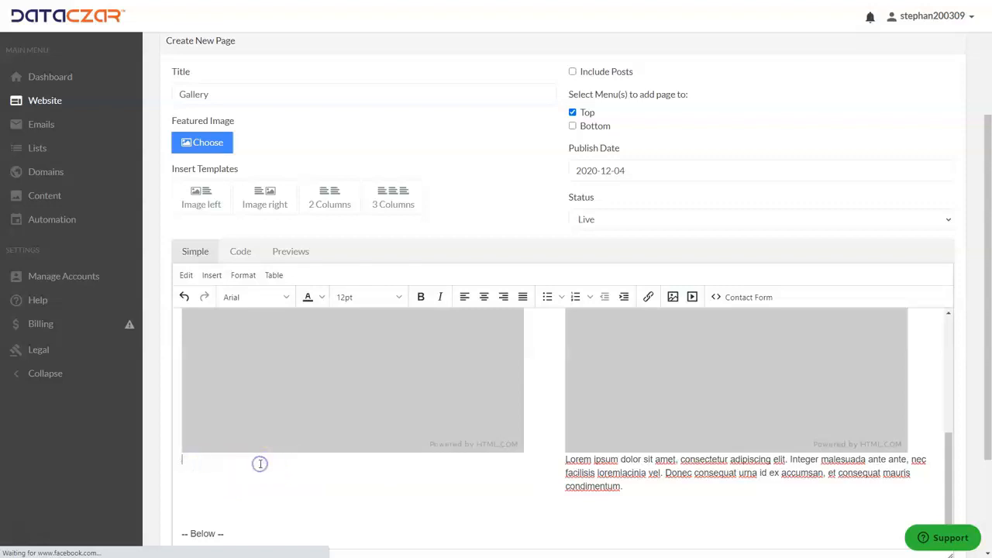
{"action": "left_click_drag", "start_coordinate": [640, 488], "coordinate": [584, 461]}
{"action": "key", "text": "BackSpace"}
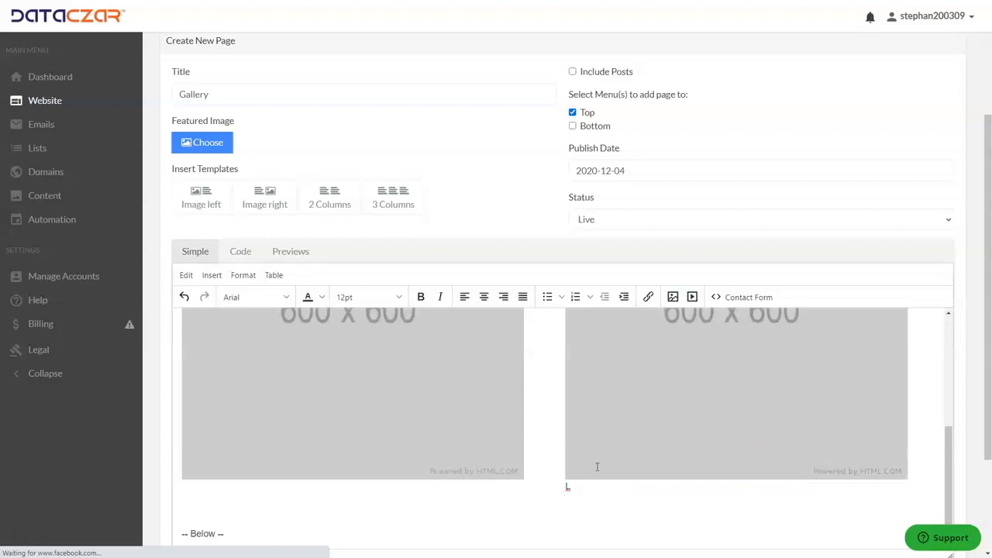
{"action": "scroll", "coordinate": [323, 514], "scroll_direction": "down", "scroll_amount": 2}
{"action": "left_click_drag", "start_coordinate": [229, 391], "coordinate": [172, 394]}
{"action": "key", "text": "BackSpace"}
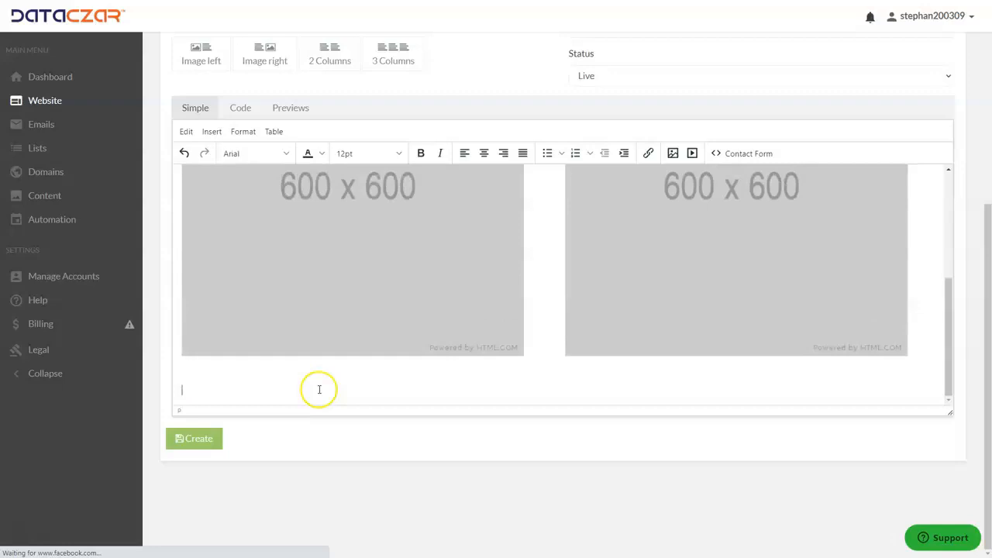
Replace the first placeholder image under the Gallery heading with the brown cow and trail sign photo from My Images.
{"action": "scroll", "coordinate": [328, 365], "scroll_direction": "up", "scroll_amount": 4}
{"action": "left_click", "coordinate": [343, 359]}
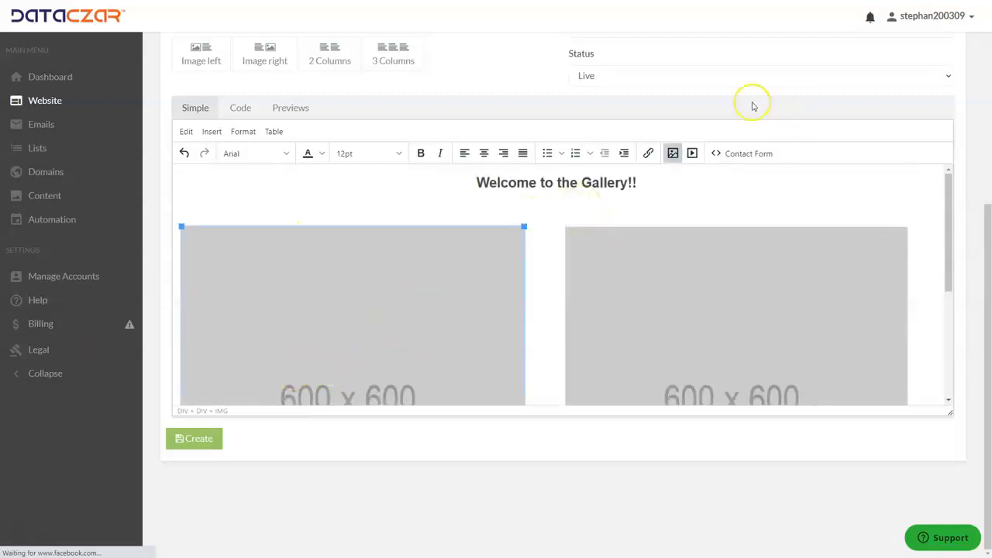
{"action": "left_click", "coordinate": [672, 153]}
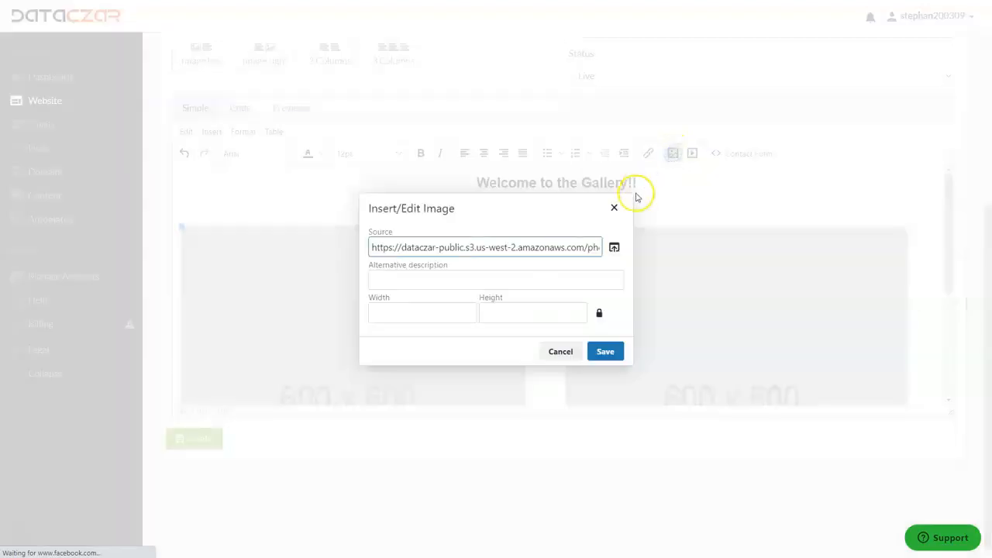
{"action": "left_click", "coordinate": [613, 244]}
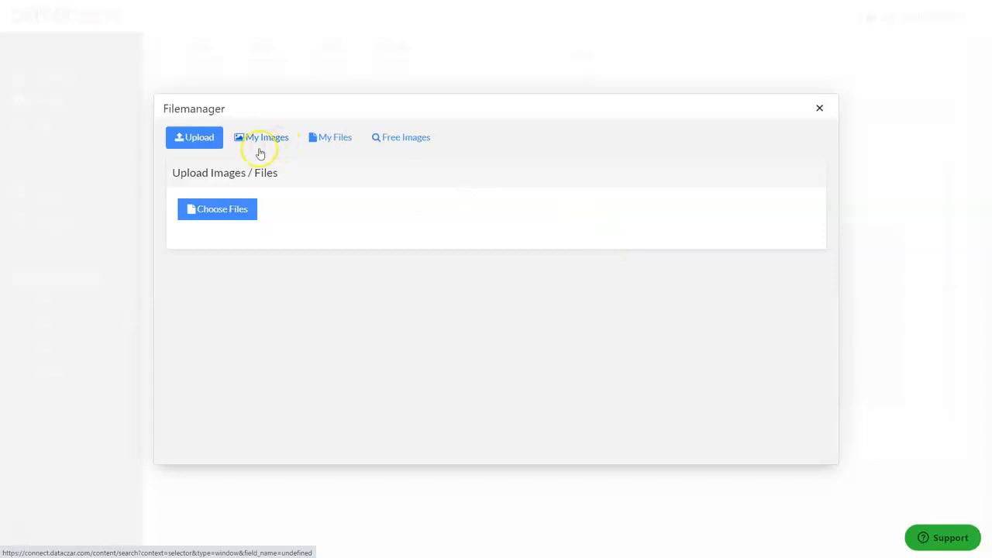
{"action": "left_click", "coordinate": [273, 143]}
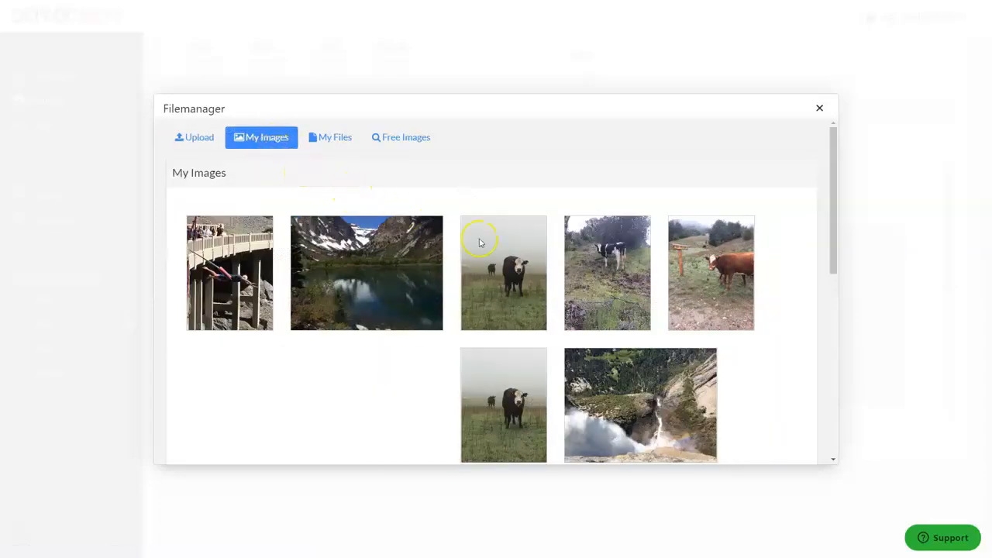
{"action": "left_click", "coordinate": [728, 276]}
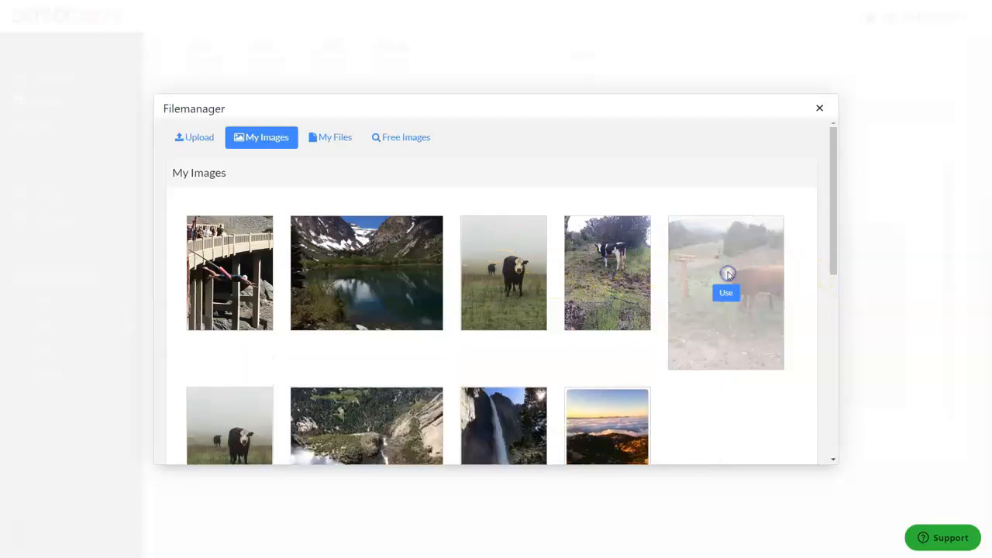
{"action": "left_click", "coordinate": [525, 434]}
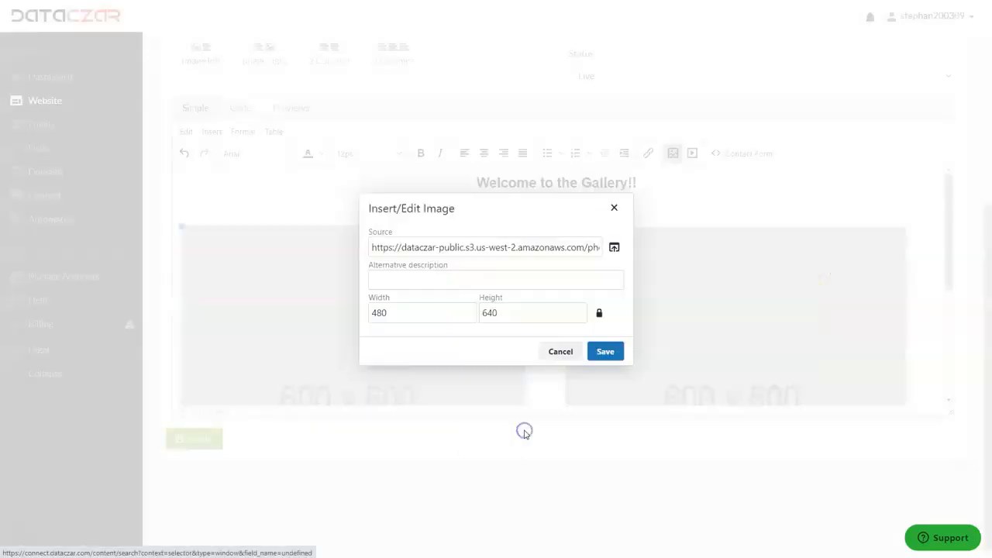
{"action": "left_click", "coordinate": [605, 351]}
Replace the second placeholder image with the foggy black cow photo from My Images and create the Gallery page.
{"action": "left_click", "coordinate": [738, 336]}
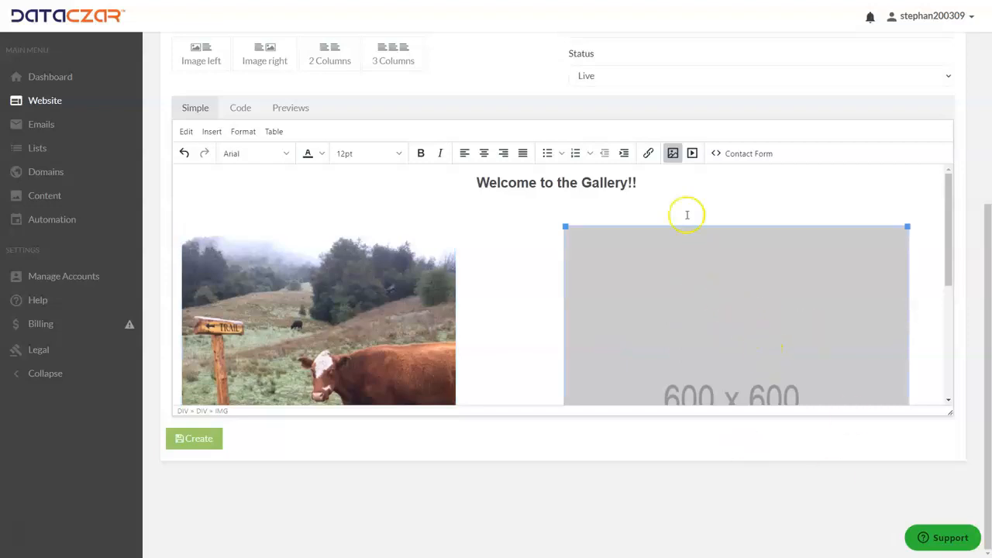
{"action": "left_click", "coordinate": [673, 153]}
{"action": "left_click", "coordinate": [615, 249]}
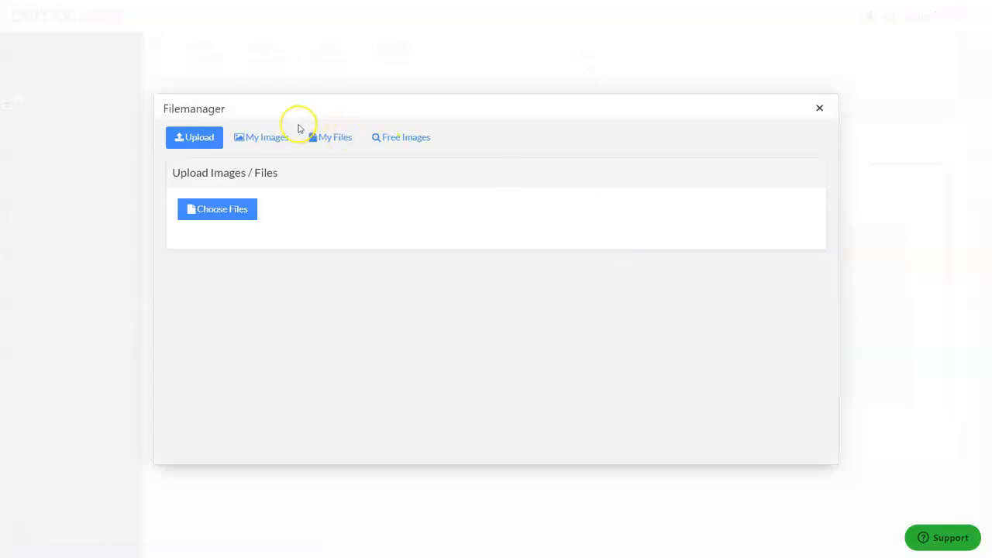
{"action": "left_click", "coordinate": [277, 136]}
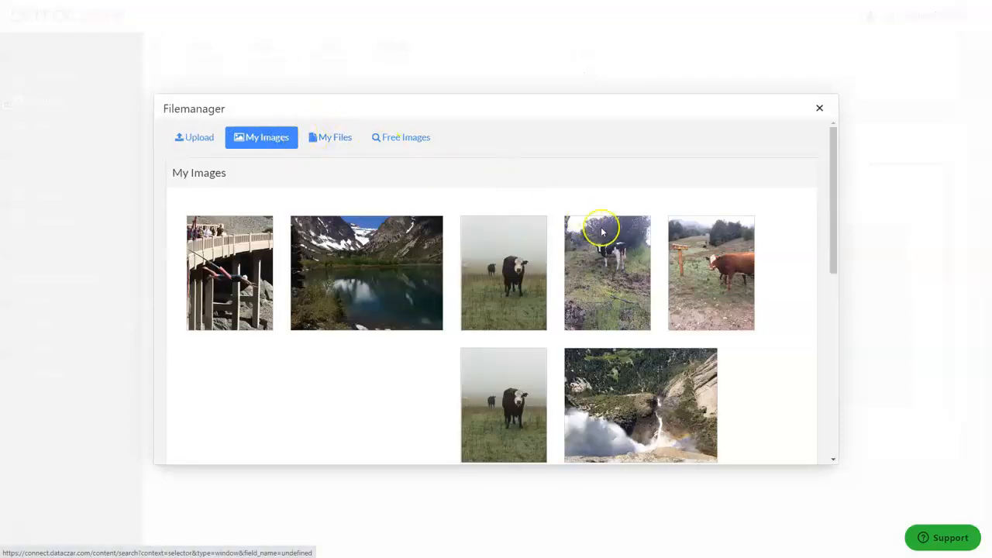
{"action": "left_click", "coordinate": [527, 302]}
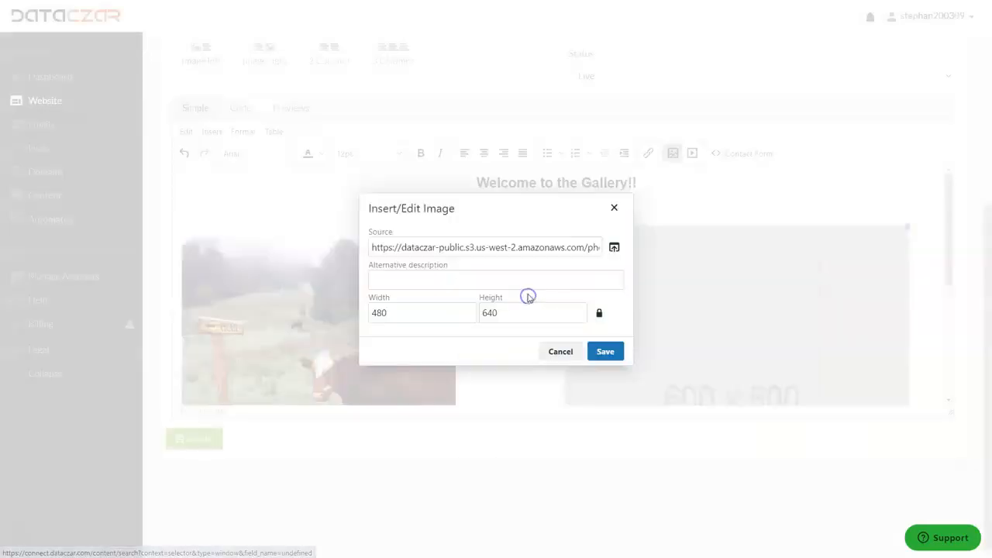
{"action": "left_click", "coordinate": [604, 351]}
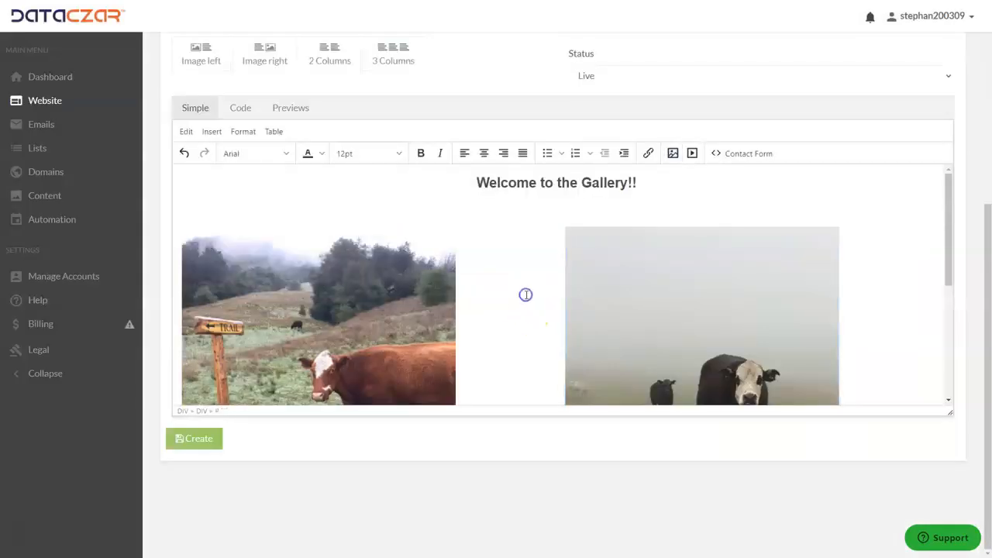
{"action": "scroll", "coordinate": [526, 295], "scroll_direction": "down", "scroll_amount": 5}
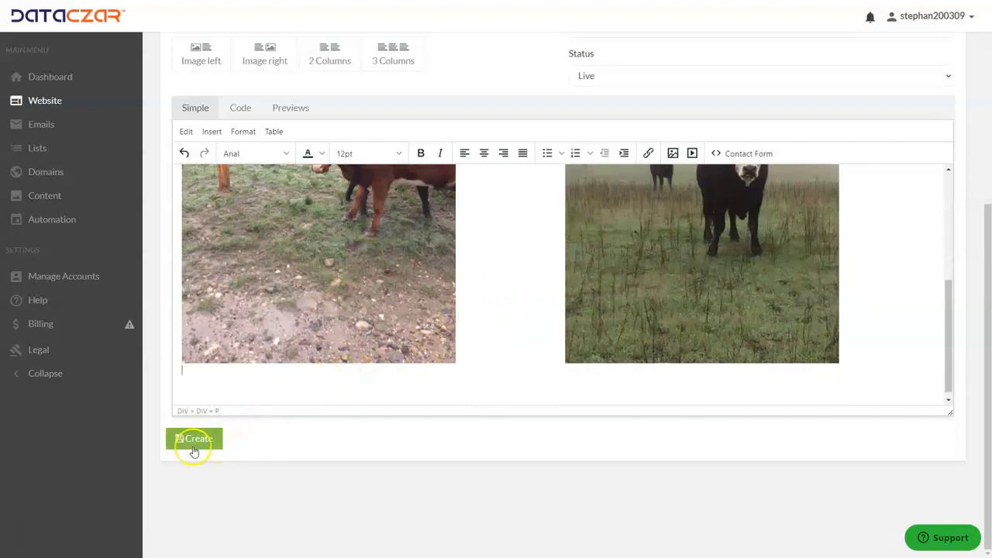
{"action": "left_click", "coordinate": [193, 441]}
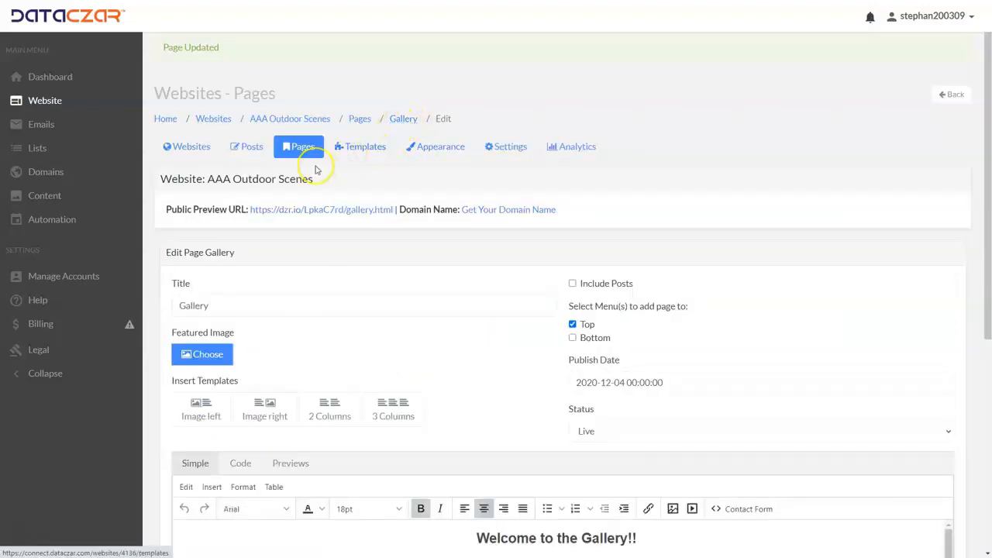
Change the Welcome! post's first line to "Welcome to AAA Outdoor Scenes!" and update the post.
{"action": "left_click", "coordinate": [249, 150]}
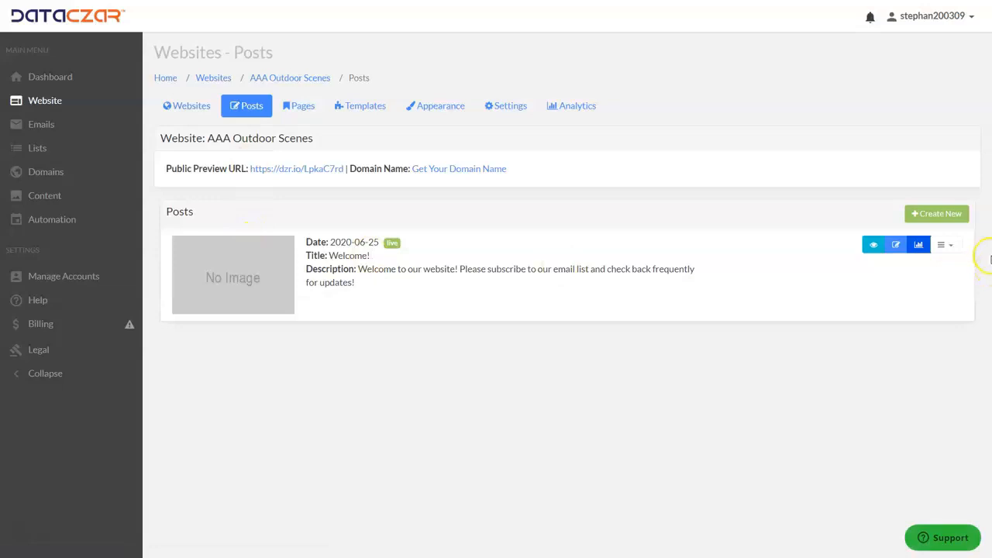
{"action": "left_click", "coordinate": [897, 246]}
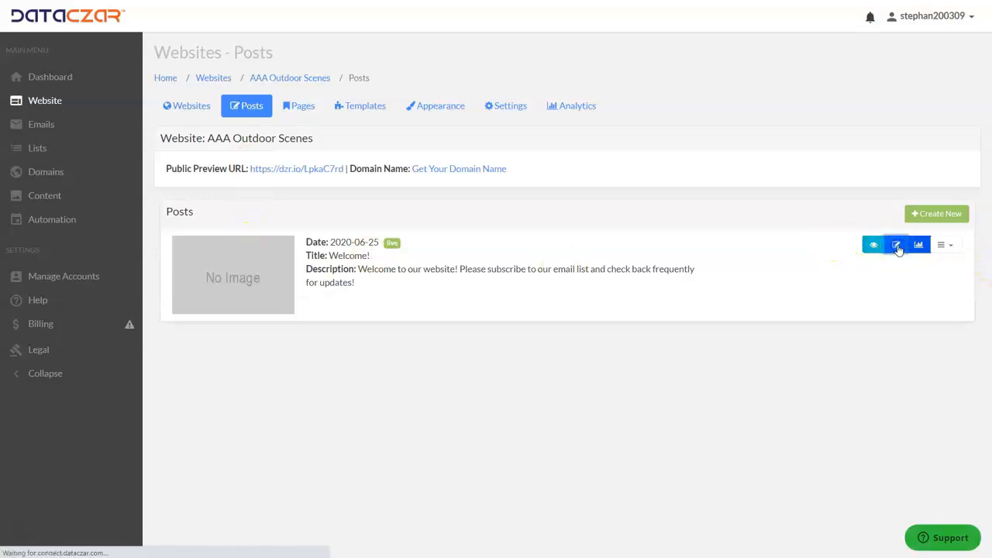
{"action": "scroll", "coordinate": [419, 264], "scroll_direction": "down", "scroll_amount": 3}
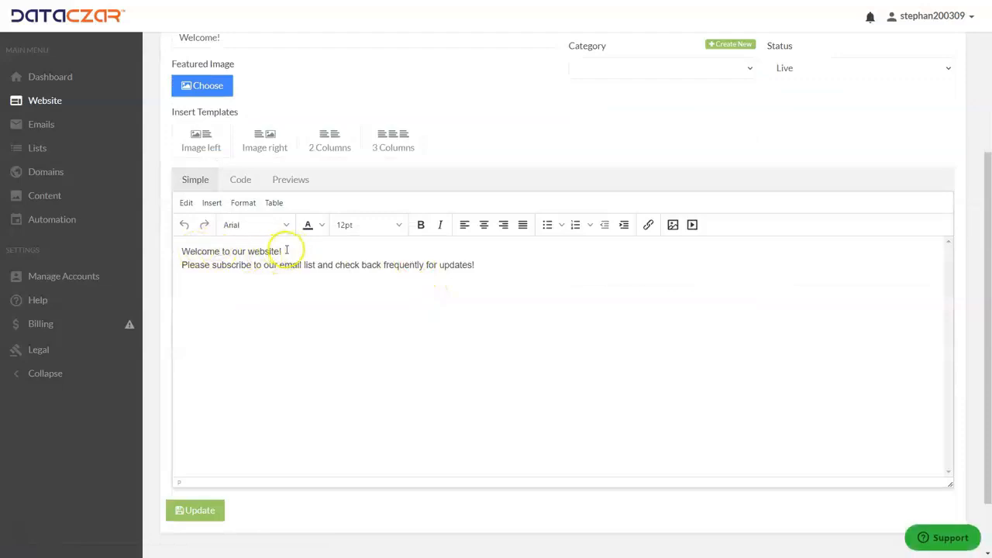
{"action": "left_click", "coordinate": [280, 252]}
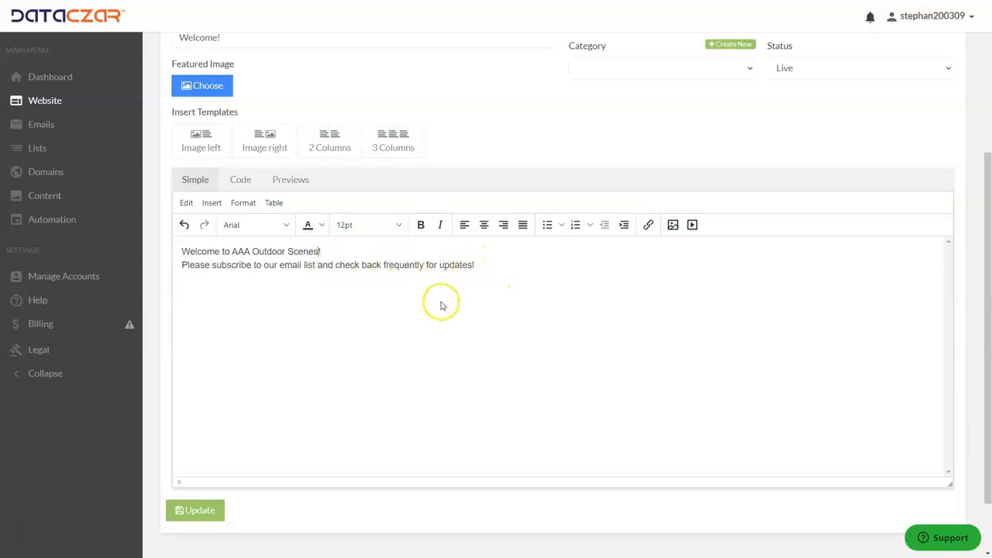
{"action": "left_click", "coordinate": [208, 512]}
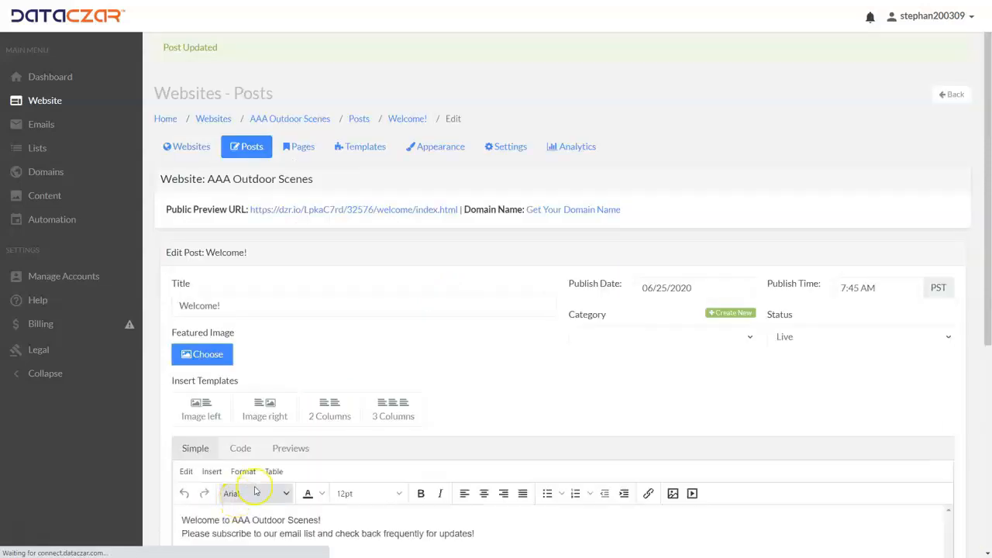
Start a new website post titled "El Cajon Mountain".
{"action": "left_click", "coordinate": [242, 147]}
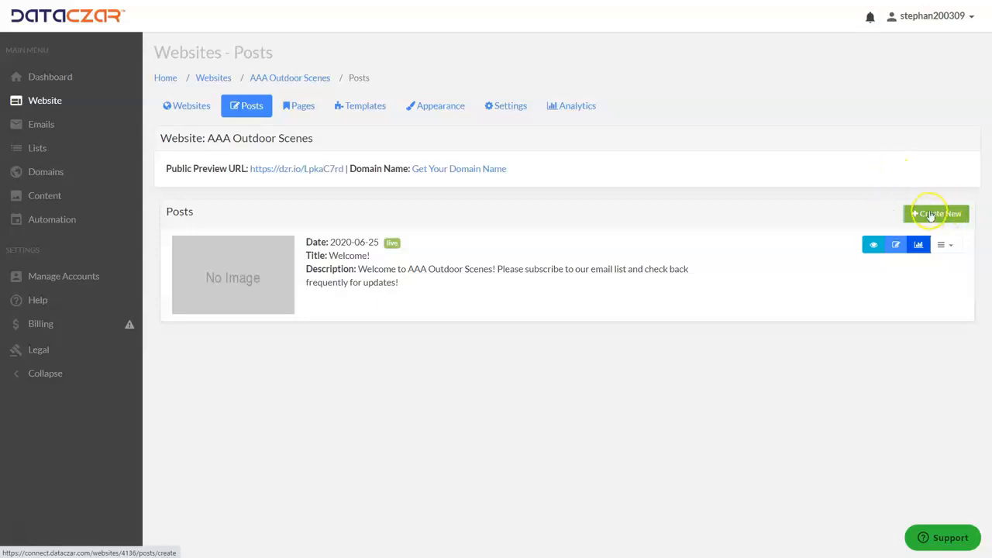
{"action": "left_click", "coordinate": [924, 214]}
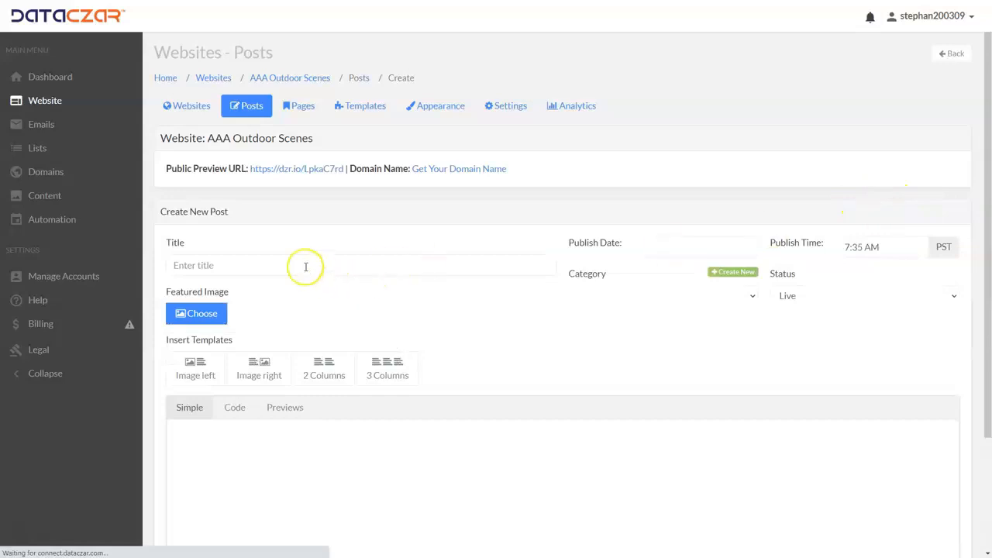
{"action": "left_click", "coordinate": [260, 263]}
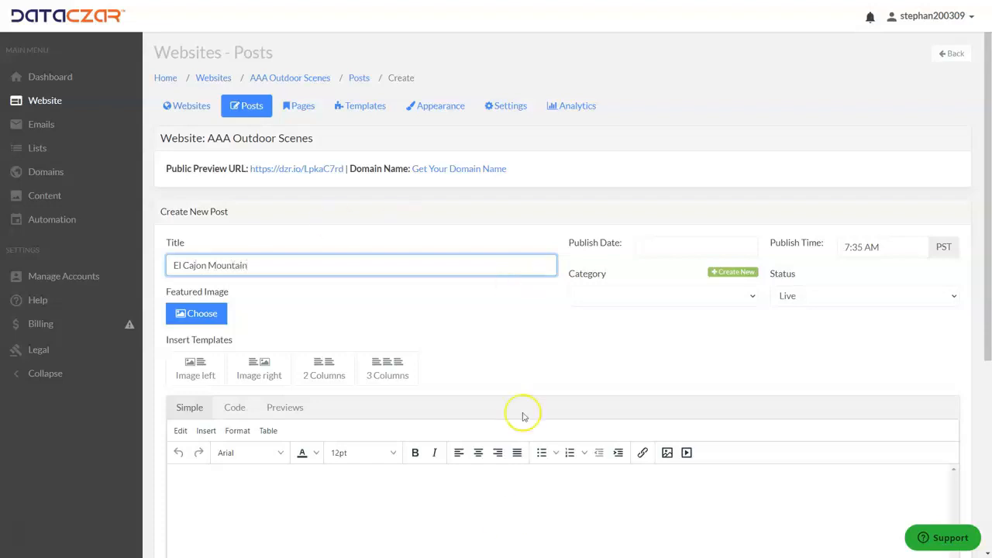
Write "Beautiful El Cajon Mountain, San Diego, CA" in the post content as a bold, centered 18pt heading.
{"action": "left_click", "coordinate": [430, 485]}
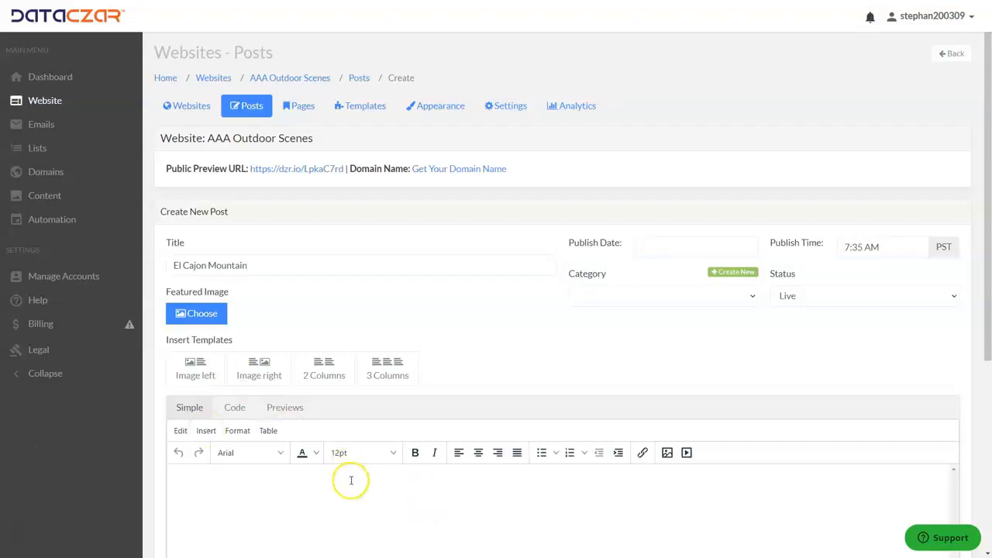
{"action": "type", "text": "Beautiful El Cajon Mountain, San Diego, CA"}
{"action": "left_click_drag", "start_coordinate": [170, 478], "coordinate": [418, 478]}
{"action": "left_click", "coordinate": [479, 453]}
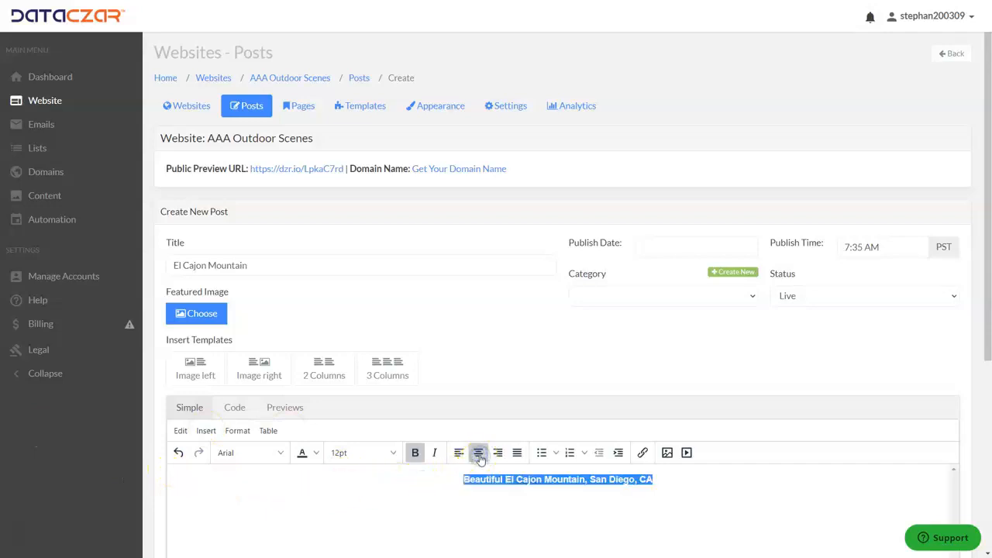
{"action": "left_click", "coordinate": [393, 452]}
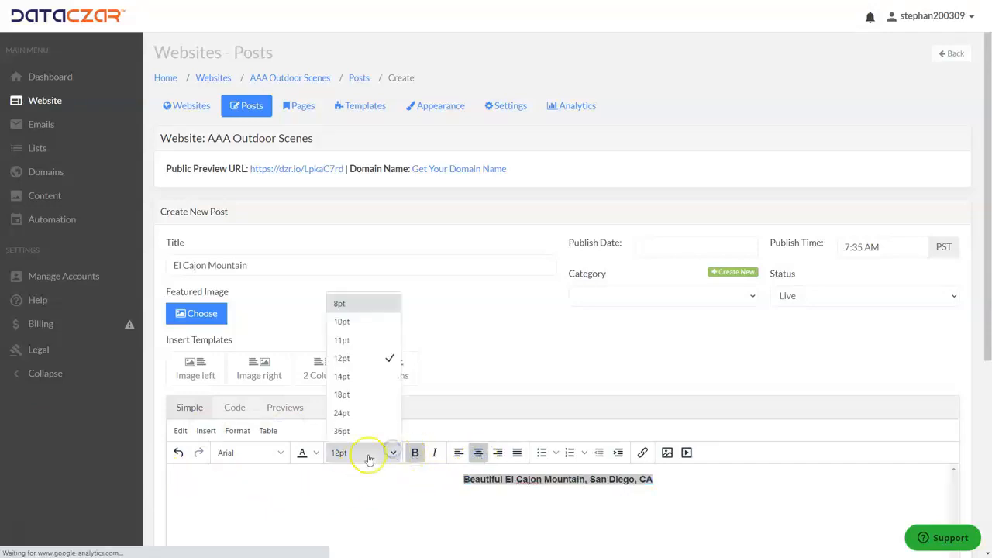
{"action": "left_click", "coordinate": [350, 391]}
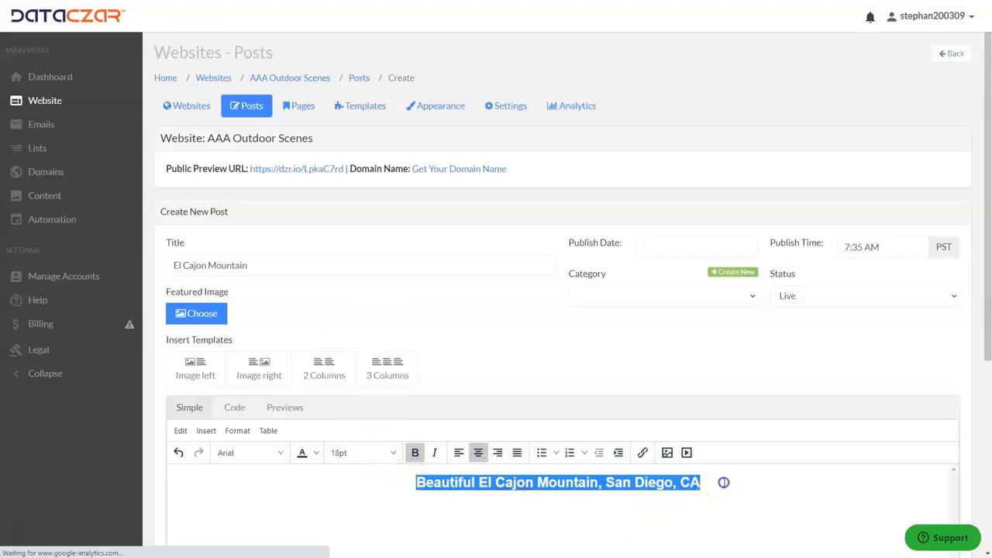
{"action": "left_click", "coordinate": [723, 481]}
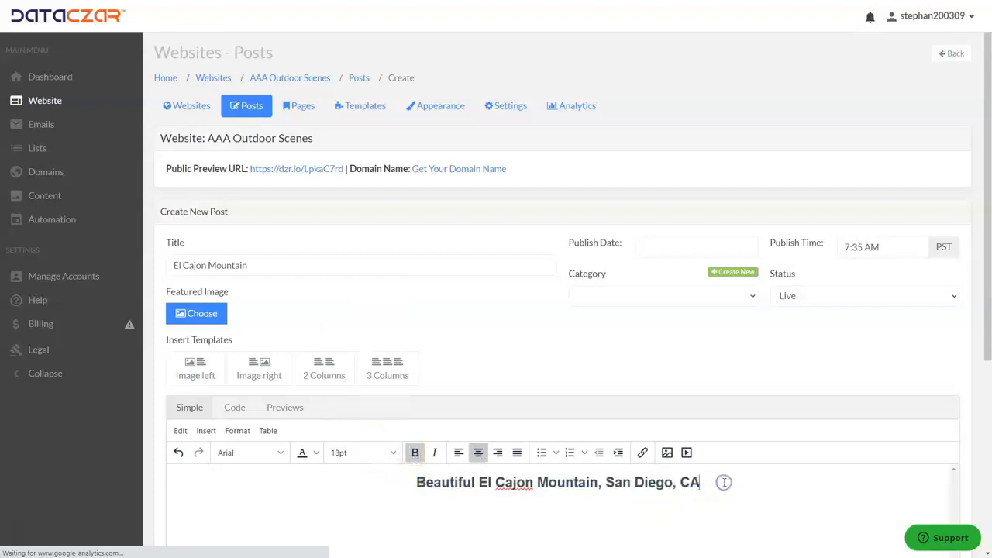
Set the post's featured image to the portrait photo of orange rocks above the clouds from My Images.
{"action": "left_click", "coordinate": [206, 317]}
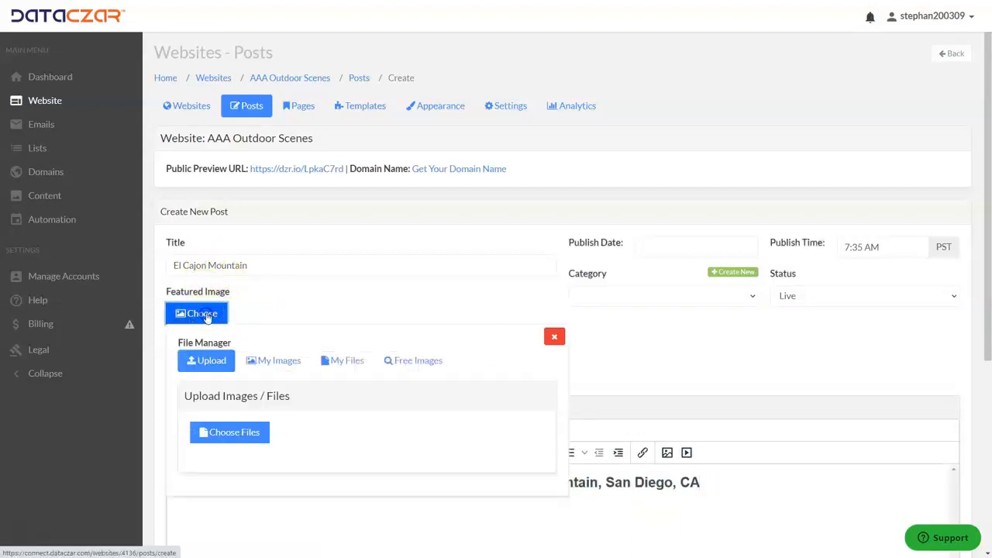
{"action": "left_click", "coordinate": [271, 361]}
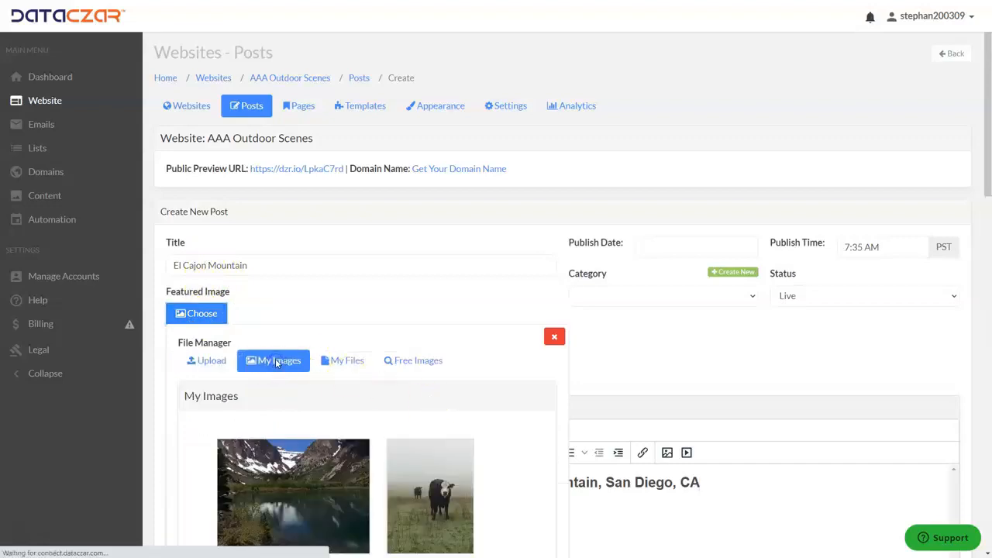
{"action": "scroll", "coordinate": [413, 310], "scroll_direction": "down", "scroll_amount": 7}
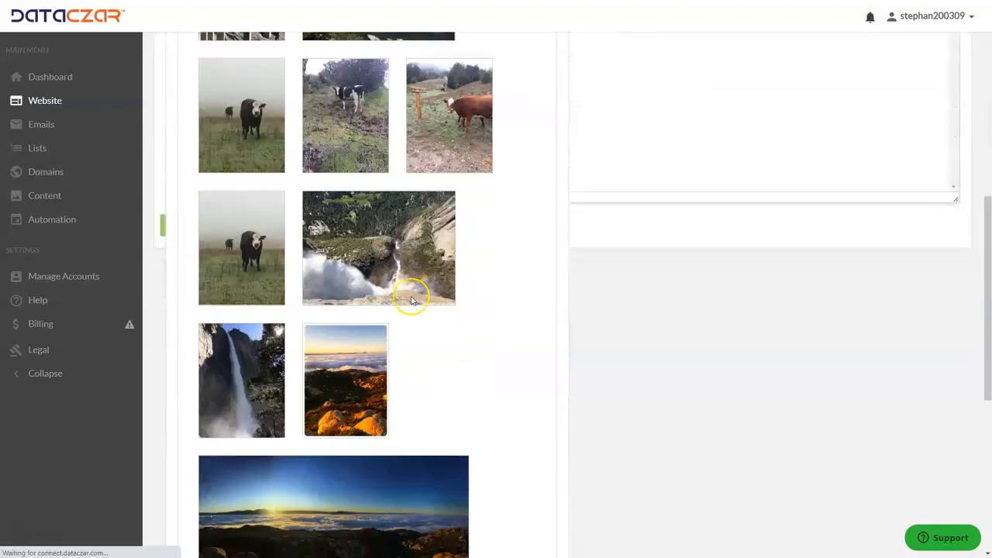
{"action": "scroll", "coordinate": [403, 287], "scroll_direction": "down", "scroll_amount": 1}
{"action": "scroll", "coordinate": [447, 276], "scroll_direction": "down", "scroll_amount": 2}
{"action": "scroll", "coordinate": [440, 267], "scroll_direction": "up", "scroll_amount": 1}
{"action": "scroll", "coordinate": [387, 268], "scroll_direction": "down", "scroll_amount": 2}
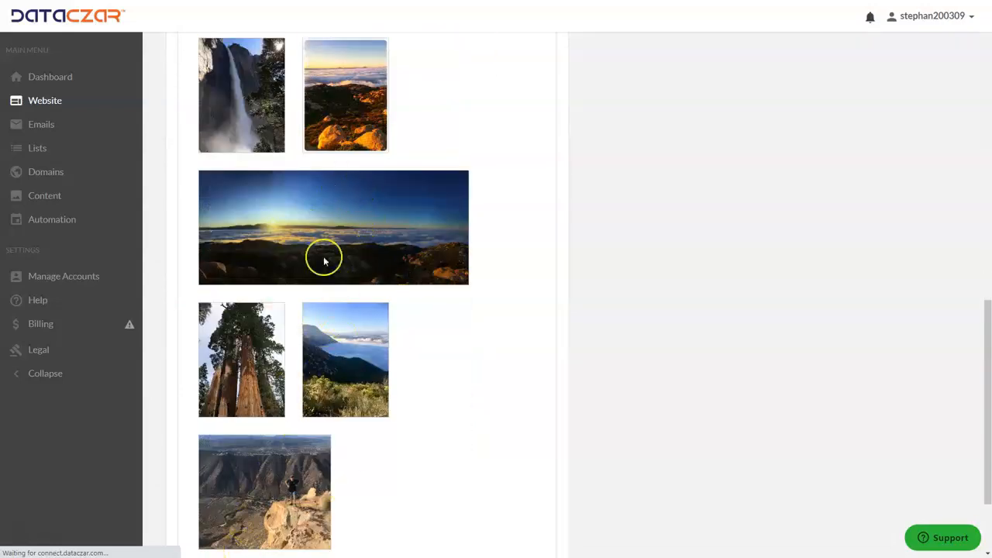
{"action": "mouse_move", "coordinate": [329, 97]}
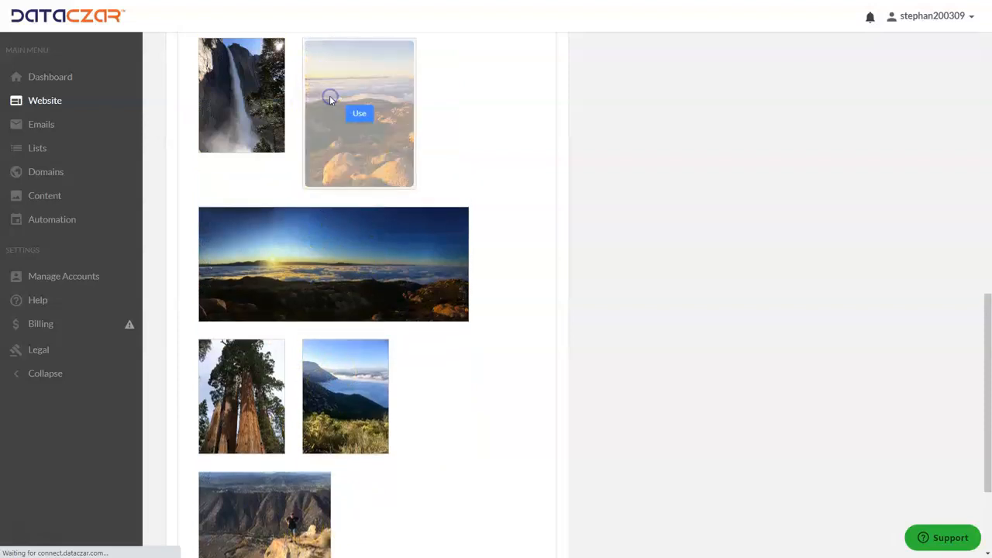
{"action": "left_click", "coordinate": [377, 126]}
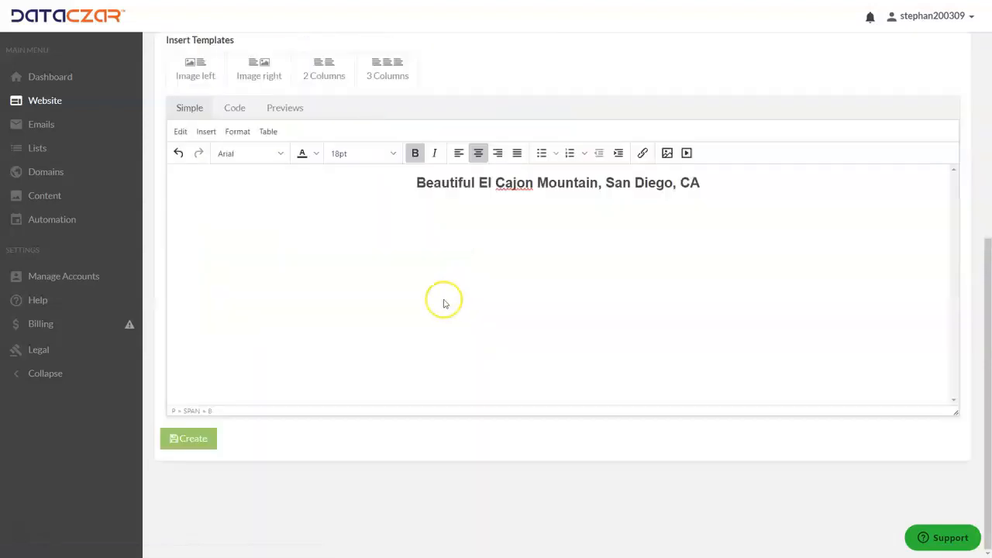
{"action": "scroll", "coordinate": [443, 303], "scroll_direction": "up", "scroll_amount": 3}
{"action": "scroll", "coordinate": [418, 310], "scroll_direction": "down", "scroll_amount": 3}
Insert the photo of the hiker standing on a rocky outcrop from My Images below the post's heading, at 480 × 416.
{"action": "left_click", "coordinate": [725, 181]}
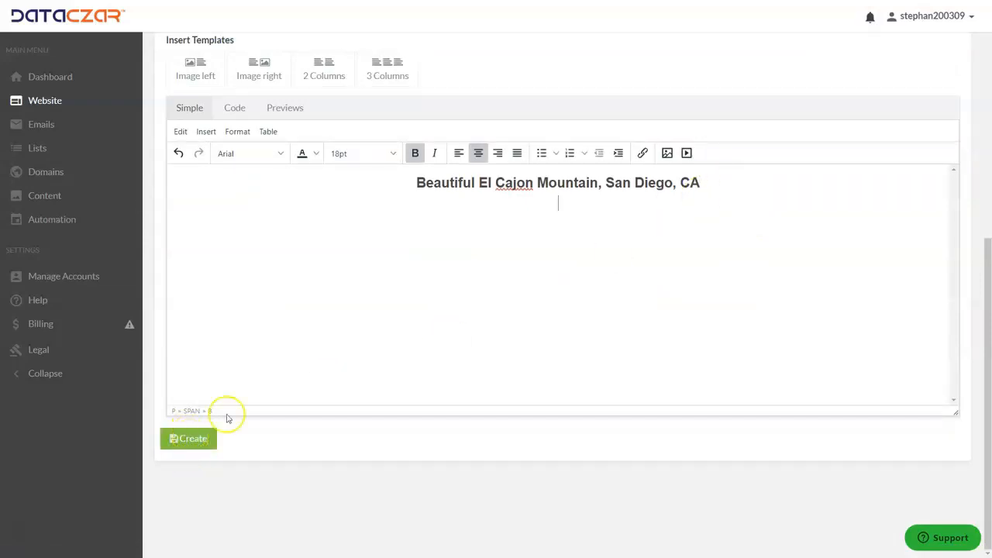
{"action": "left_click", "coordinate": [668, 153]}
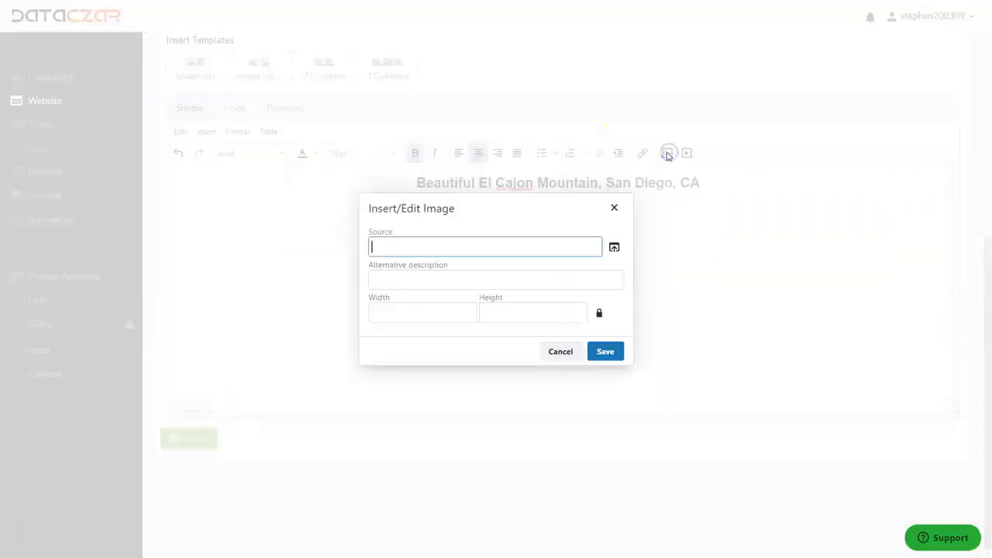
{"action": "left_click", "coordinate": [613, 247]}
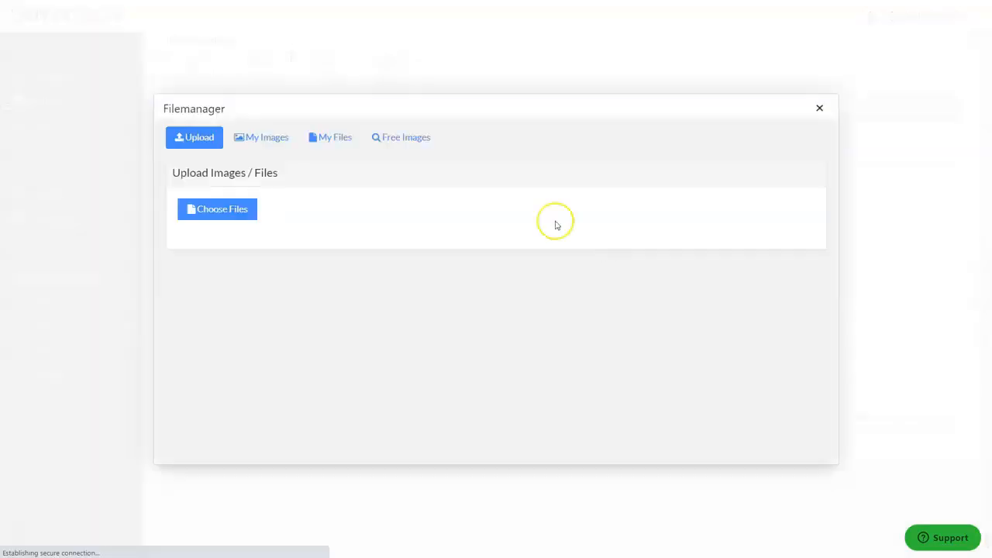
{"action": "left_click", "coordinate": [333, 139]}
{"action": "left_click", "coordinate": [269, 145]}
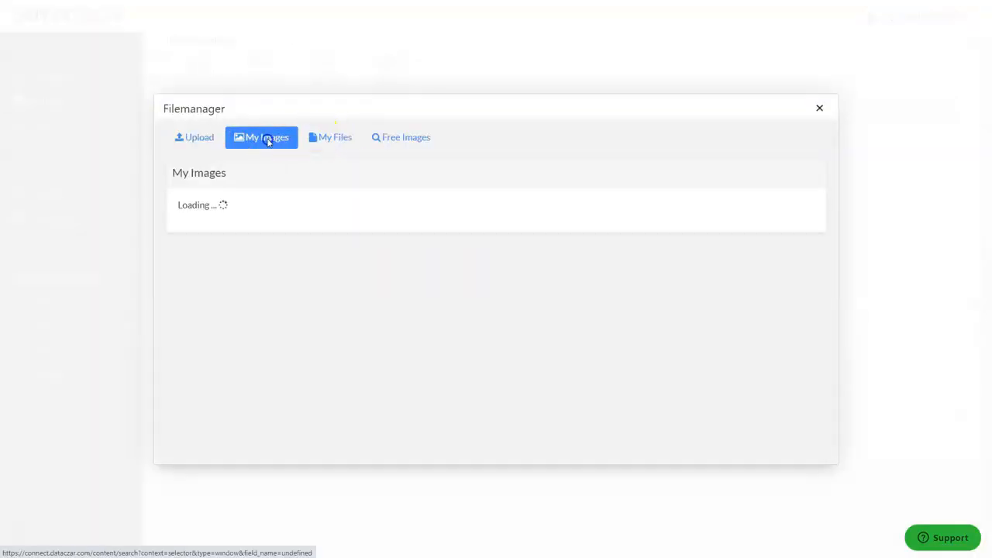
{"action": "scroll", "coordinate": [604, 314], "scroll_direction": "down", "scroll_amount": 3}
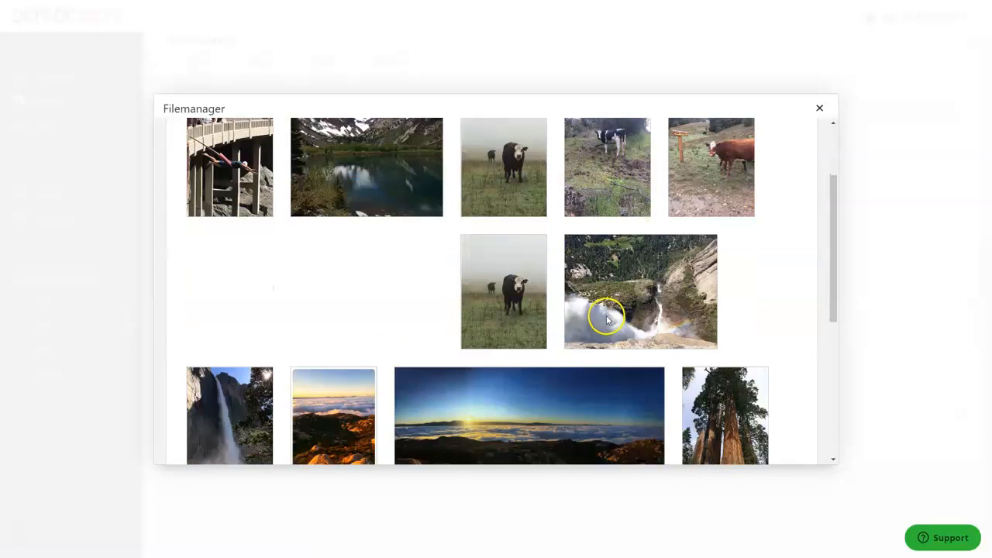
{"action": "scroll", "coordinate": [594, 311], "scroll_direction": "down", "scroll_amount": 3}
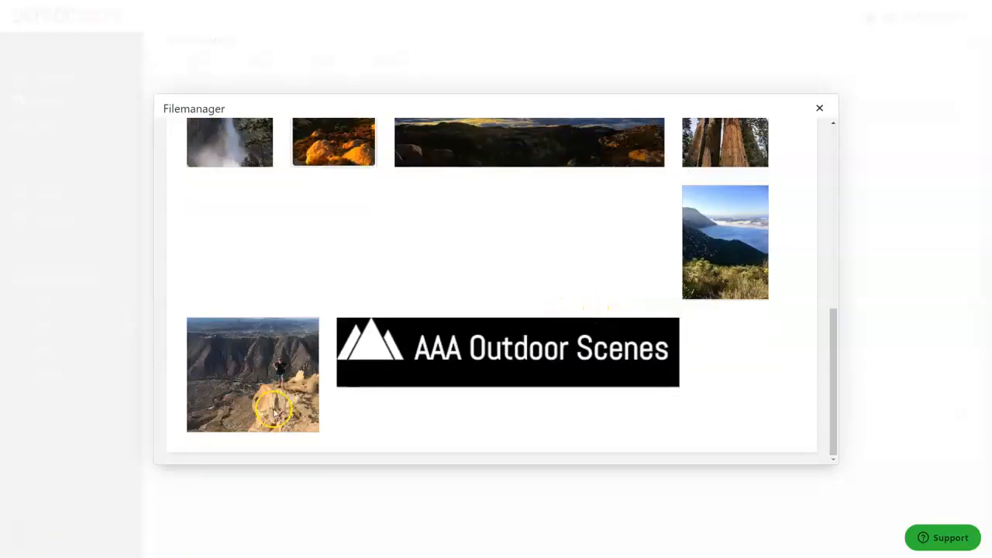
{"action": "left_click", "coordinate": [249, 399]}
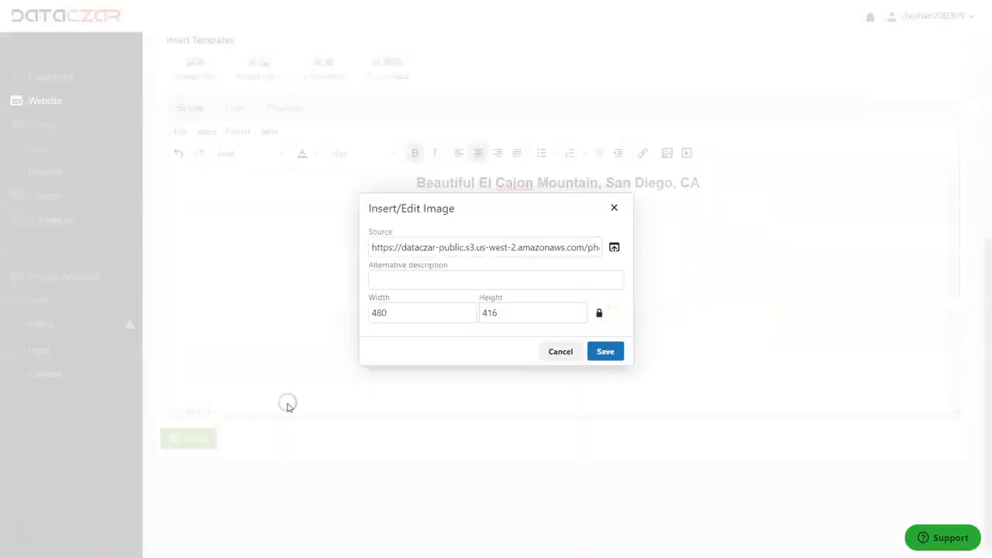
{"action": "left_click", "coordinate": [605, 352]}
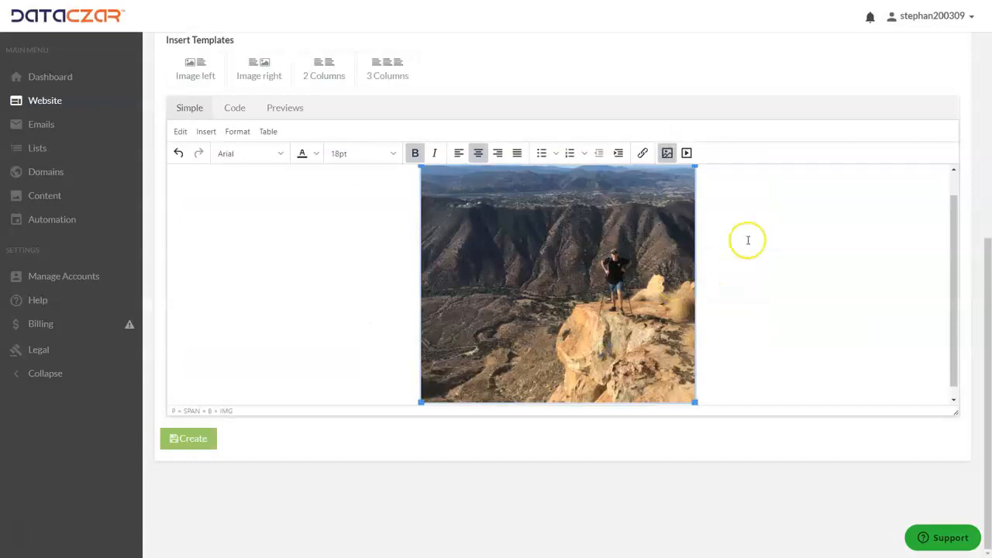
{"action": "left_click", "coordinate": [789, 236]}
{"action": "scroll", "coordinate": [784, 244], "scroll_direction": "up", "scroll_amount": 1}
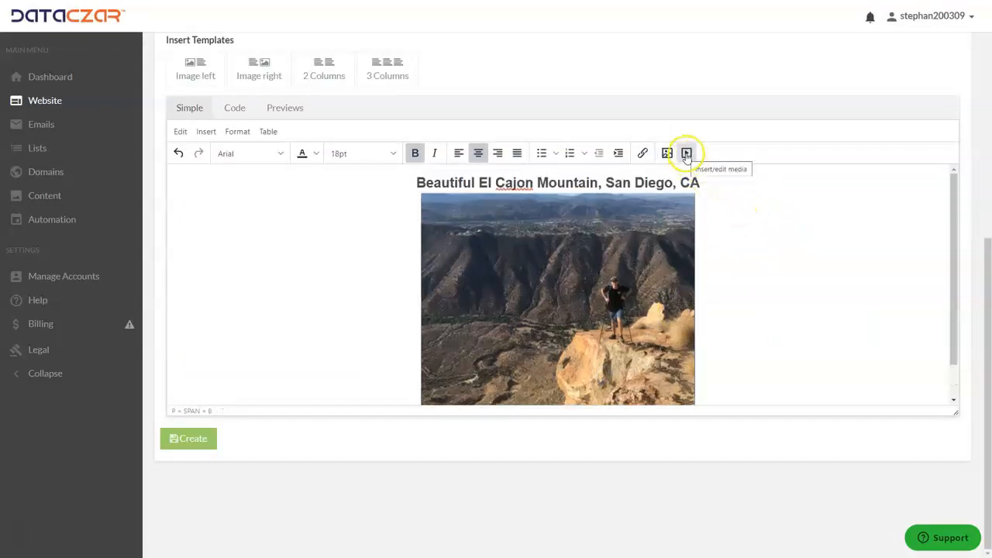
Create the El Cajon Mountain post and check its saved title, featured image and content.
{"action": "left_click", "coordinate": [686, 155]}
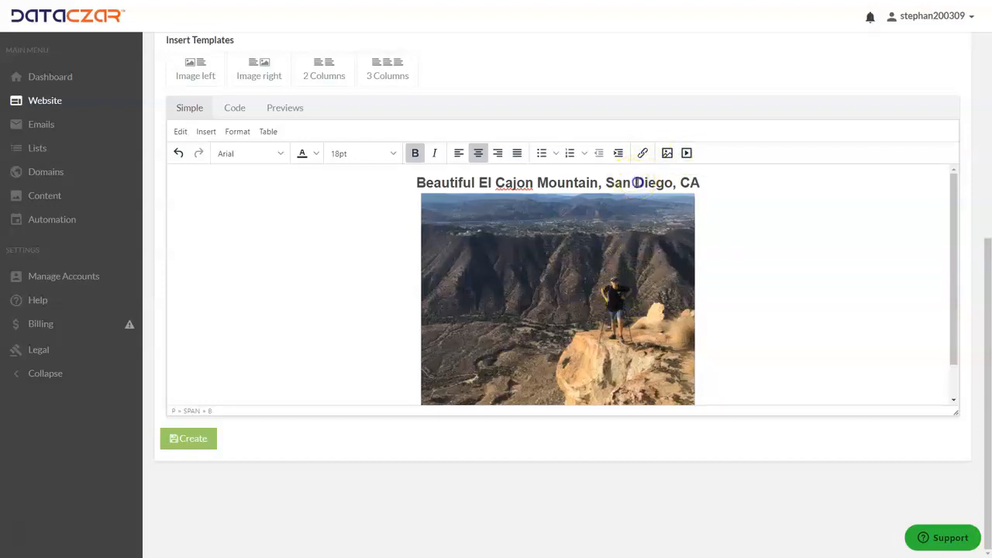
{"action": "scroll", "coordinate": [828, 259], "scroll_direction": "up", "scroll_amount": 2}
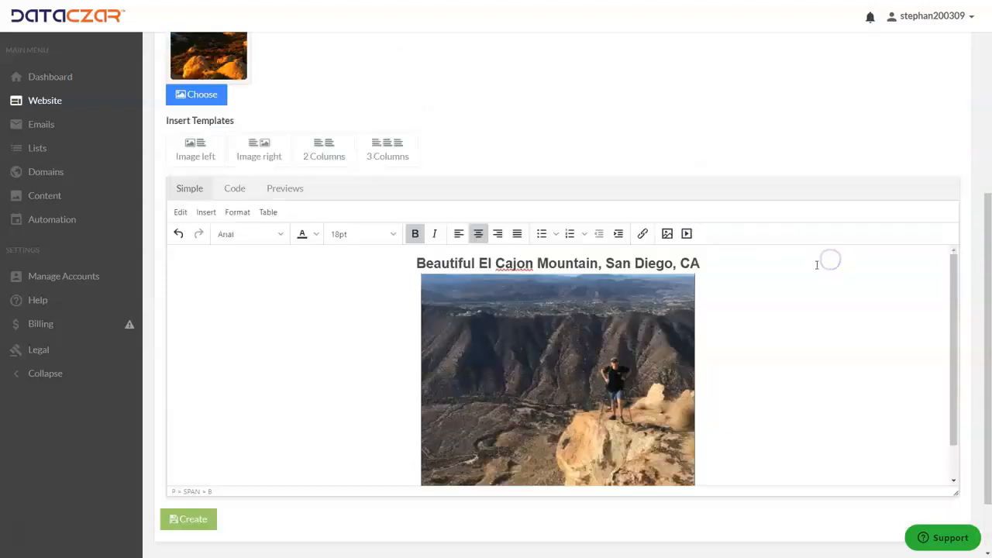
{"action": "scroll", "coordinate": [416, 328], "scroll_direction": "down", "scroll_amount": 2}
{"action": "scroll", "coordinate": [401, 315], "scroll_direction": "down", "scroll_amount": 1}
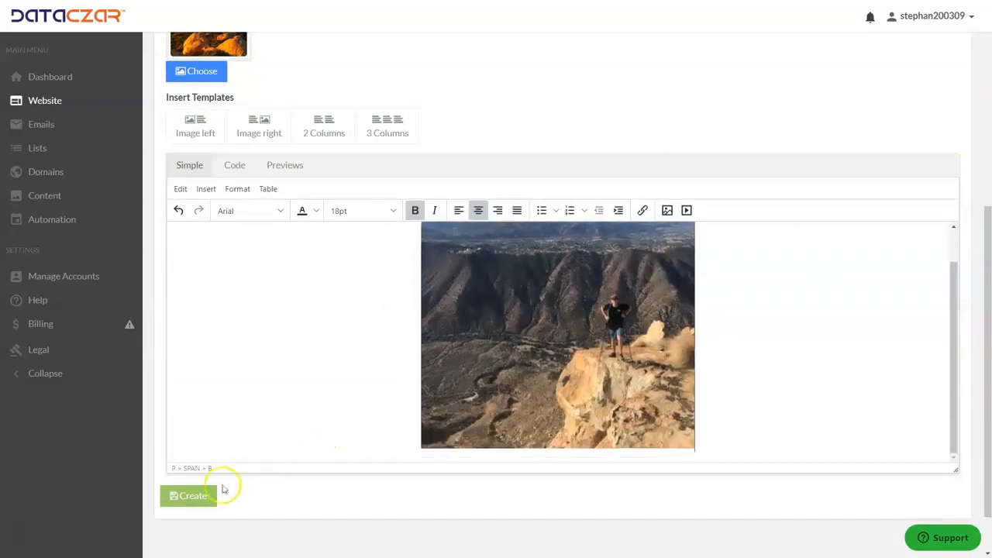
{"action": "left_click", "coordinate": [199, 495]}
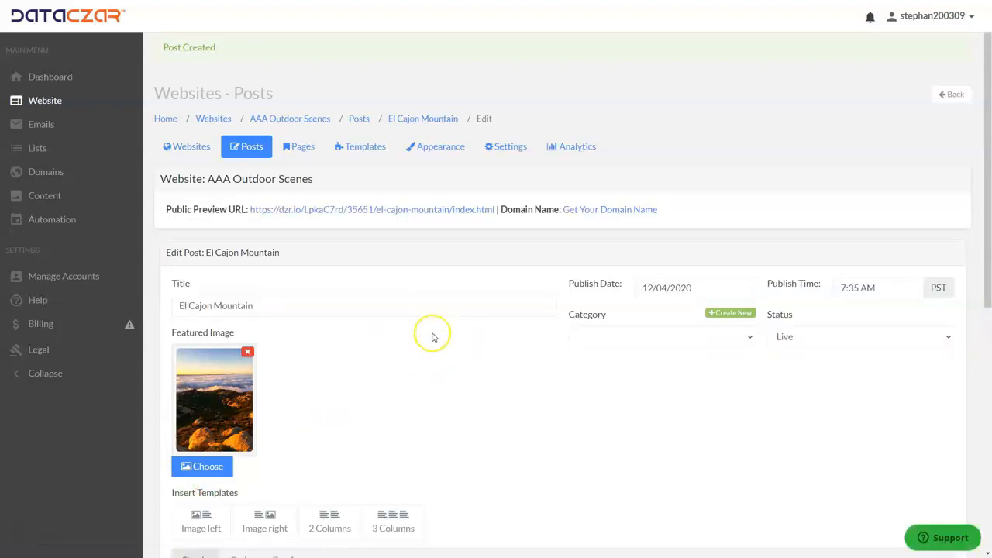
{"action": "scroll", "coordinate": [429, 336], "scroll_direction": "down", "scroll_amount": 5}
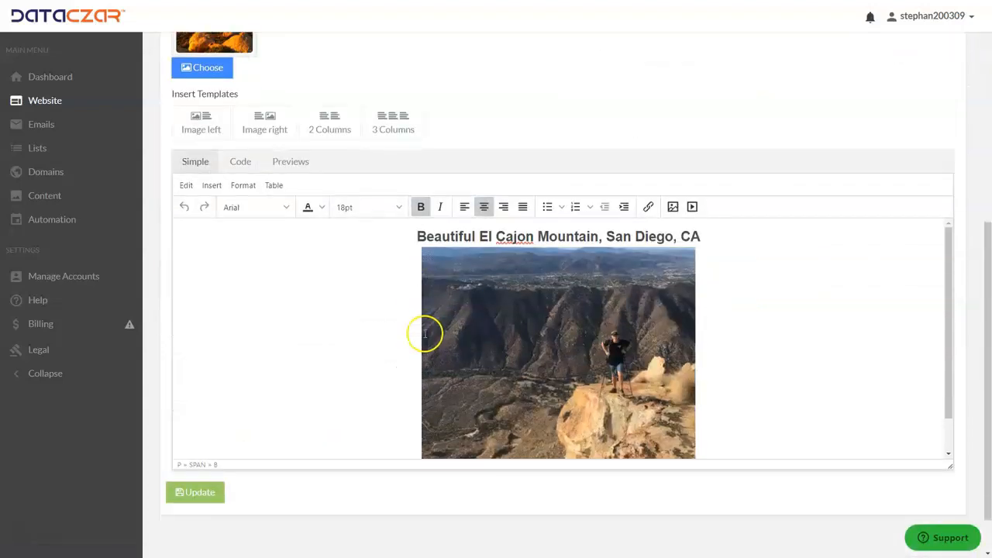
{"action": "scroll", "coordinate": [290, 302], "scroll_direction": "up", "scroll_amount": 5}
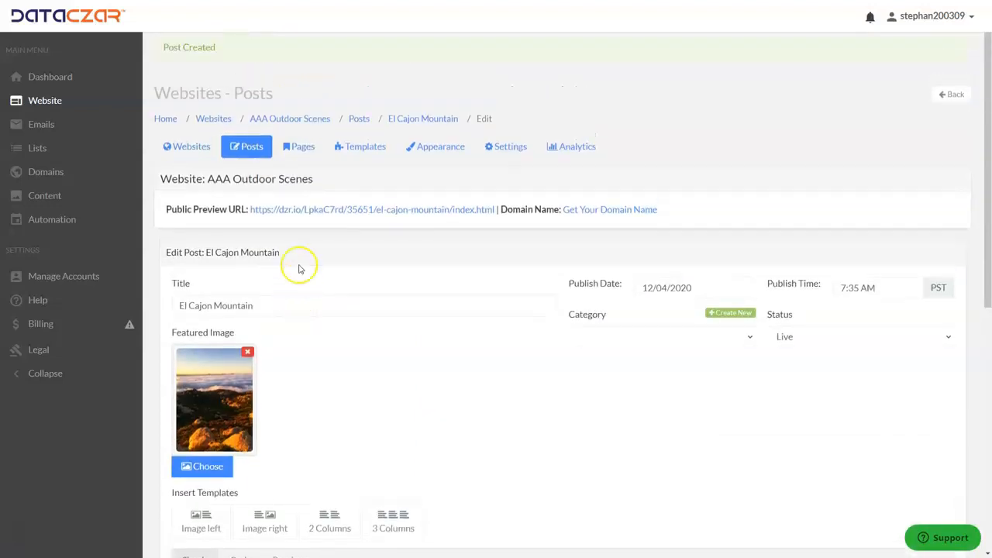
Open the website's public preview, refresh it, and examine the Home page from the banner image down to the footer.
{"action": "left_click", "coordinate": [289, 209]}
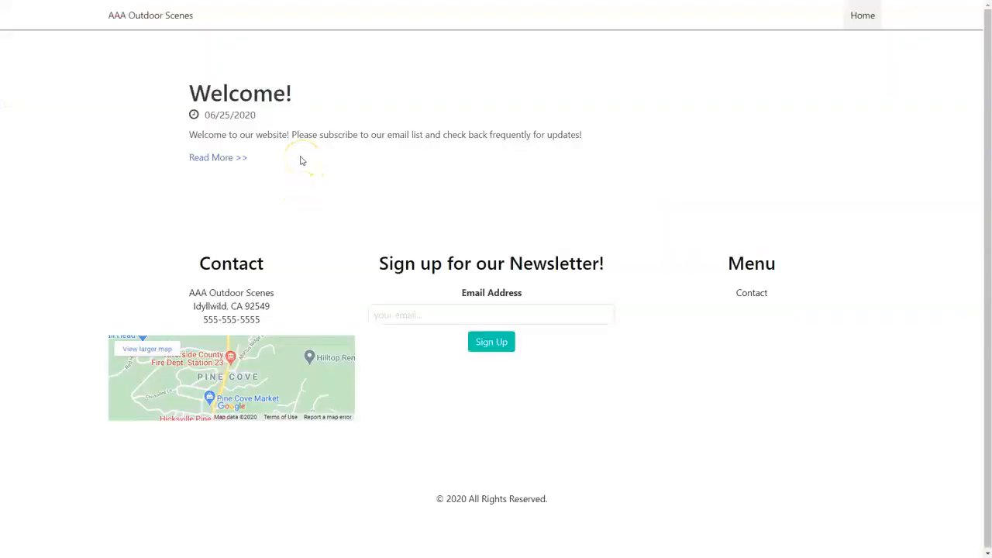
{"action": "key", "text": "F5"}
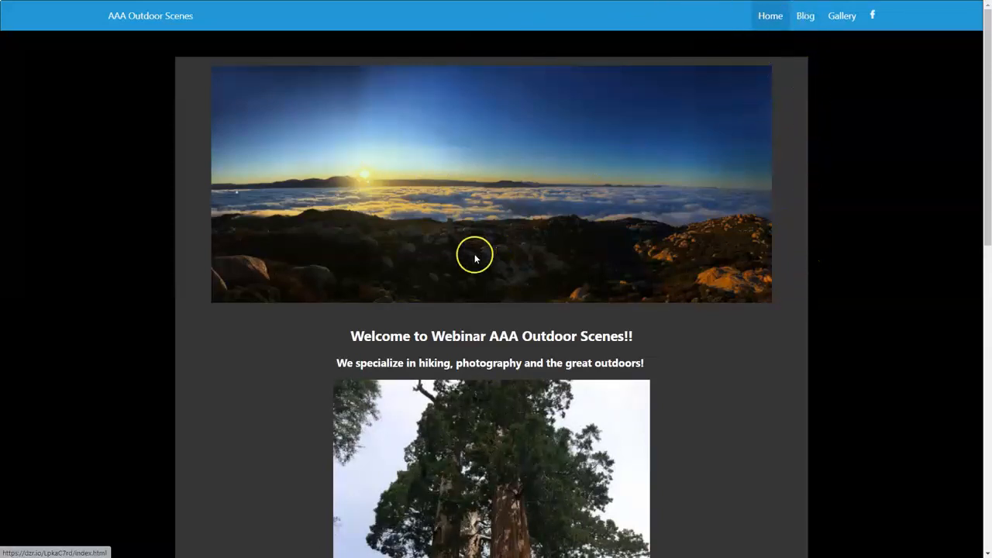
{"action": "scroll", "coordinate": [472, 257], "scroll_direction": "down", "scroll_amount": 5}
{"action": "scroll", "coordinate": [434, 267], "scroll_direction": "down", "scroll_amount": 2}
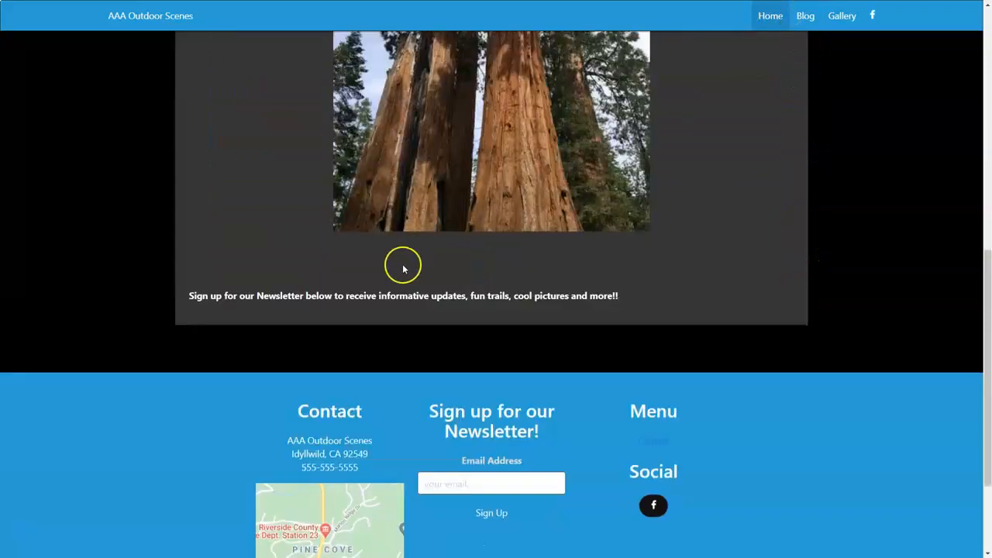
{"action": "scroll", "coordinate": [341, 310], "scroll_direction": "down", "scroll_amount": 2}
{"action": "scroll", "coordinate": [347, 327], "scroll_direction": "down", "scroll_amount": 1}
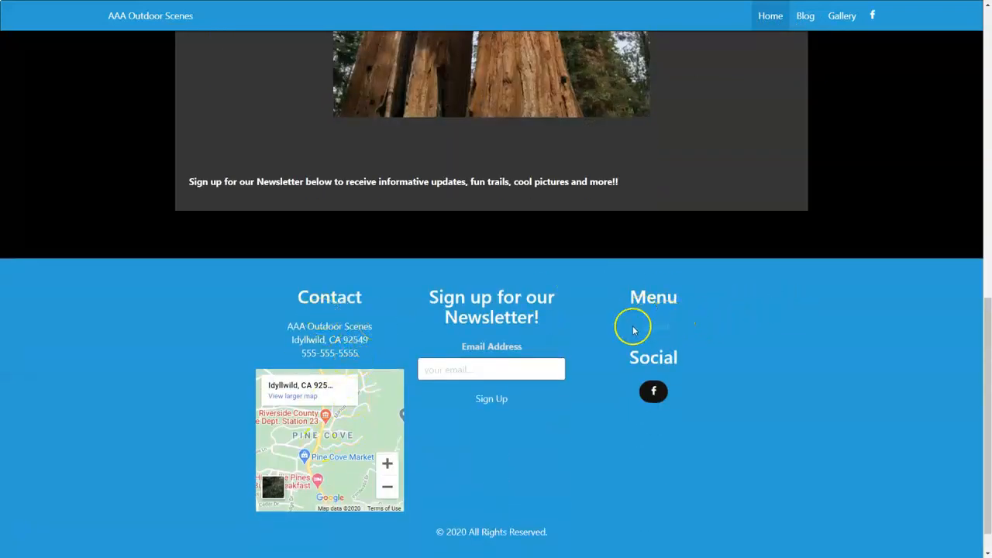
{"action": "scroll", "coordinate": [530, 318], "scroll_direction": "up", "scroll_amount": 7}
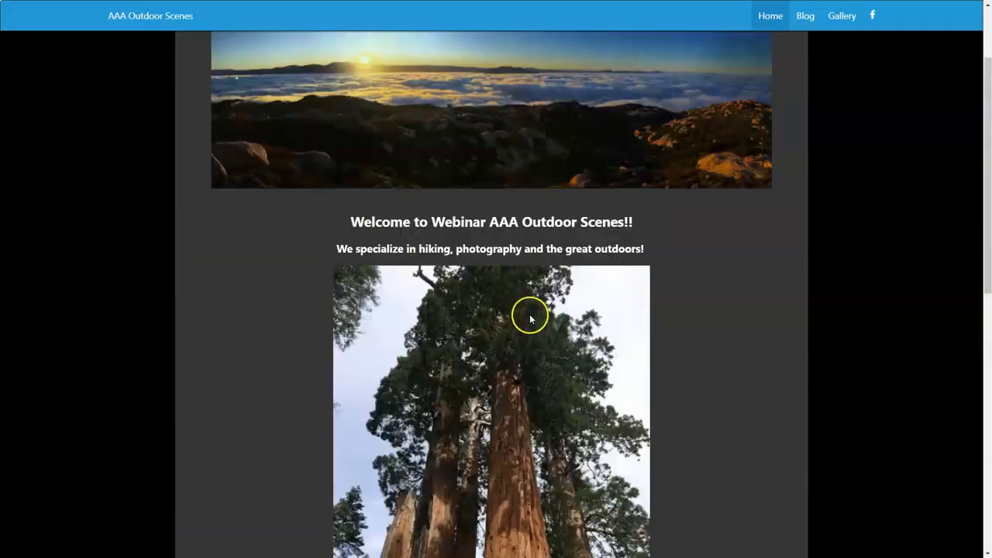
{"action": "scroll", "coordinate": [543, 329], "scroll_direction": "down", "scroll_amount": 5}
{"action": "scroll", "coordinate": [573, 372], "scroll_direction": "down", "scroll_amount": 2}
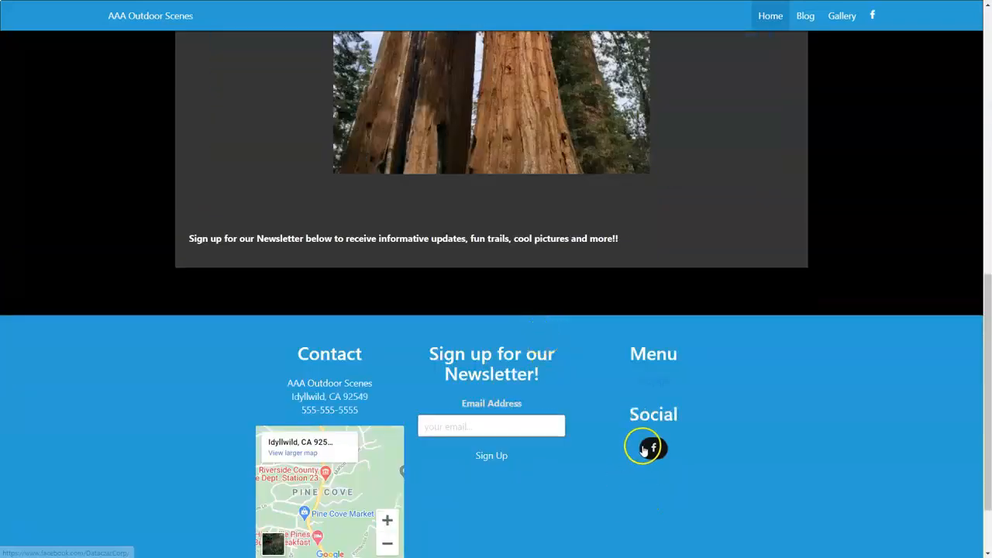
{"action": "scroll", "coordinate": [576, 292], "scroll_direction": "up", "scroll_amount": 5}
{"action": "scroll", "coordinate": [588, 226], "scroll_direction": "up", "scroll_amount": 4}
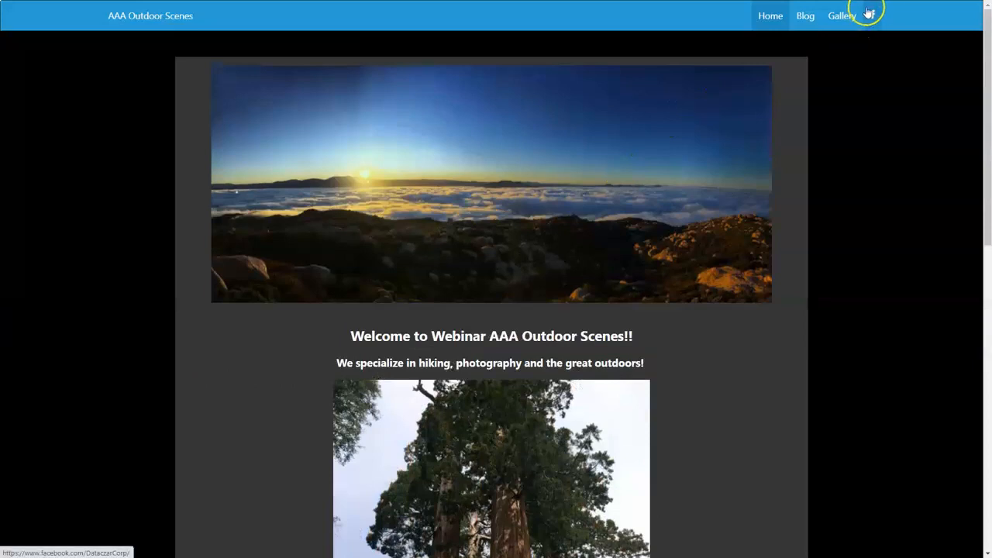
Review the Blog and Gallery pages of the published site, go back to Home, and close the preview.
{"action": "left_click", "coordinate": [808, 17]}
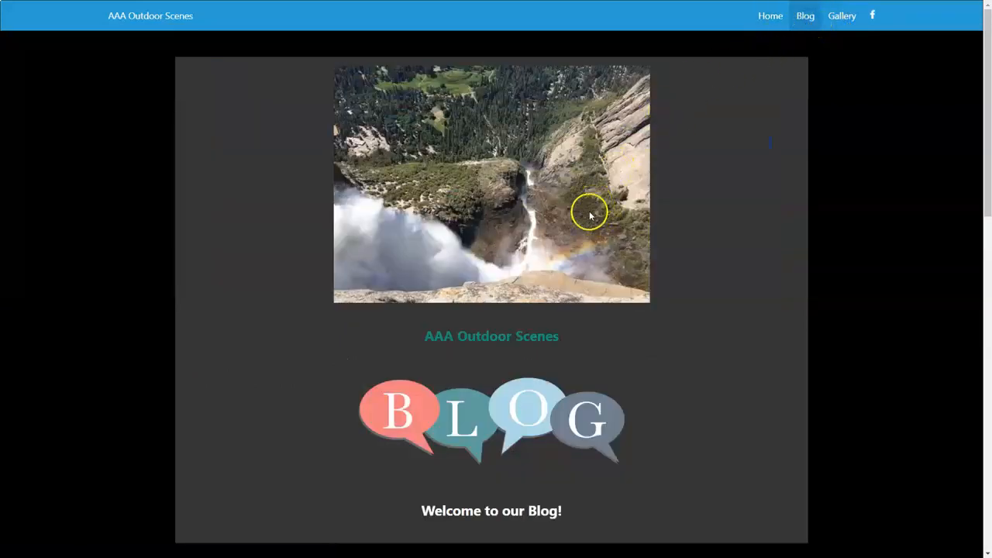
{"action": "left_click", "coordinate": [842, 17]}
{"action": "scroll", "coordinate": [649, 217], "scroll_direction": "down", "scroll_amount": 3}
{"action": "scroll", "coordinate": [649, 213], "scroll_direction": "up", "scroll_amount": 3}
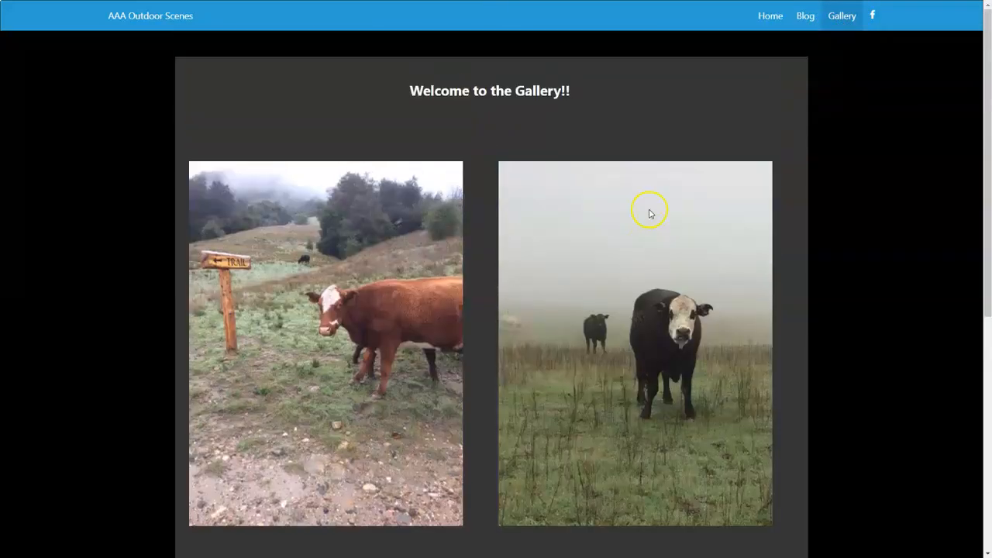
{"action": "left_click", "coordinate": [767, 16]}
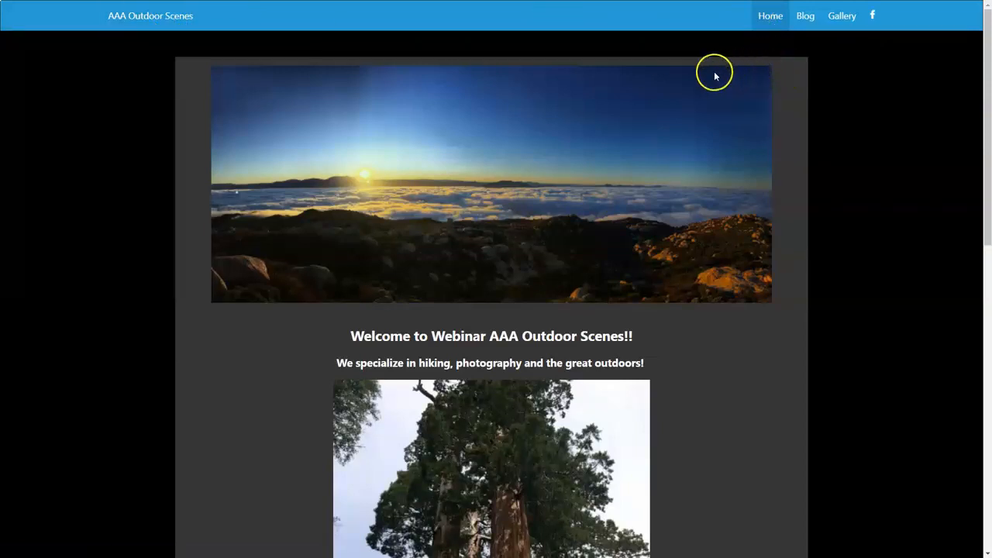
{"action": "key", "text": "ctrl+w"}
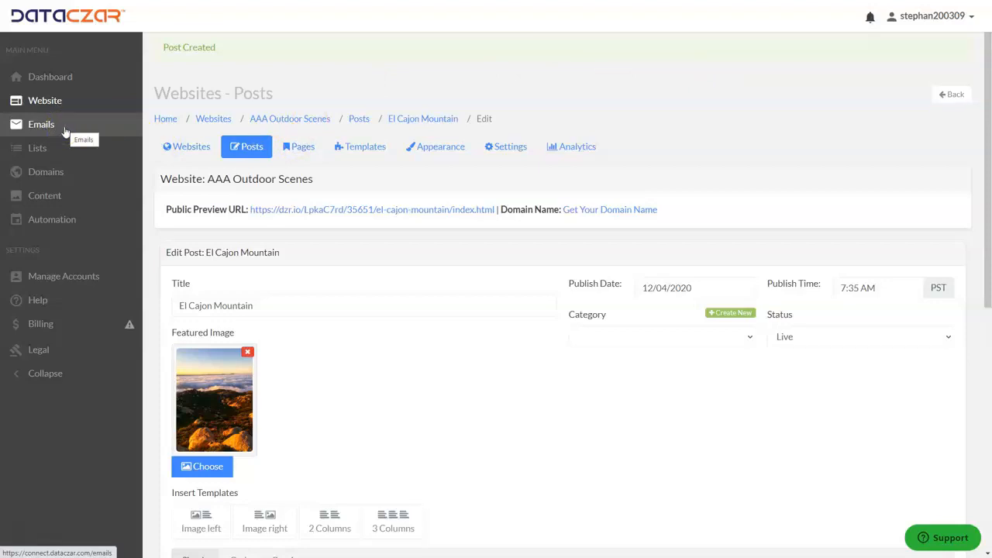
Look through the featured tutorial videos and help resources, and return to the account dashboard.
{"action": "left_click", "coordinate": [34, 301]}
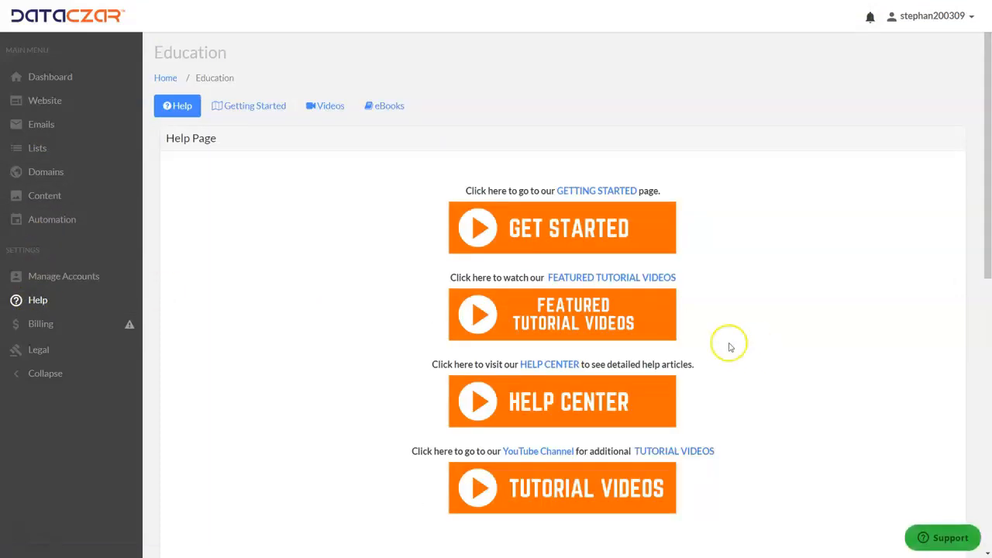
{"action": "left_click", "coordinate": [535, 321]}
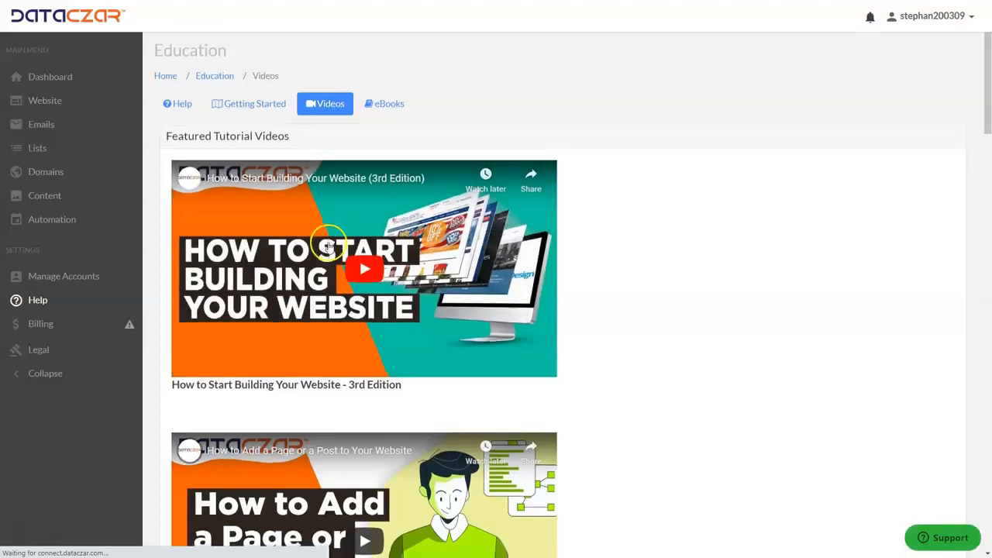
{"action": "scroll", "coordinate": [329, 246], "scroll_direction": "down", "scroll_amount": 5}
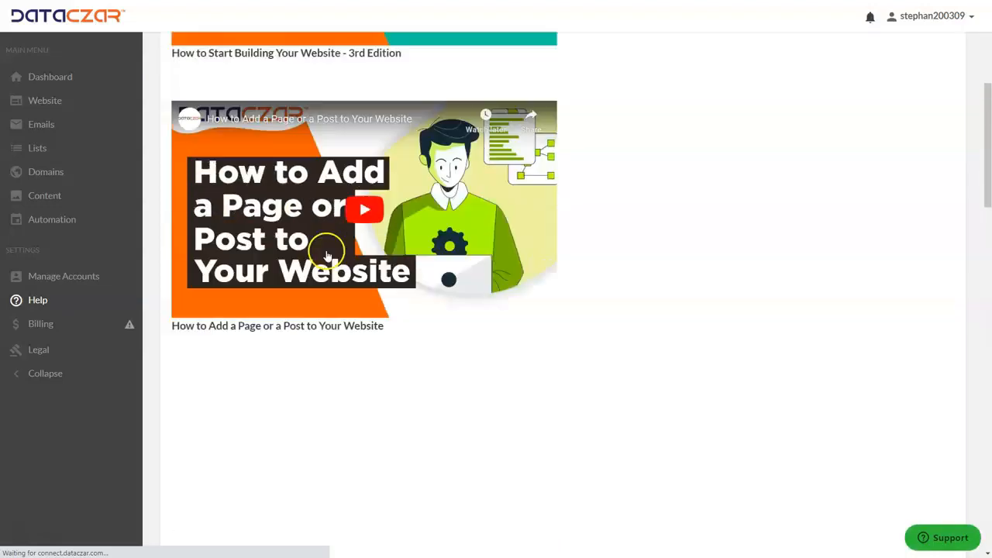
{"action": "scroll", "coordinate": [328, 256], "scroll_direction": "up", "scroll_amount": 2}
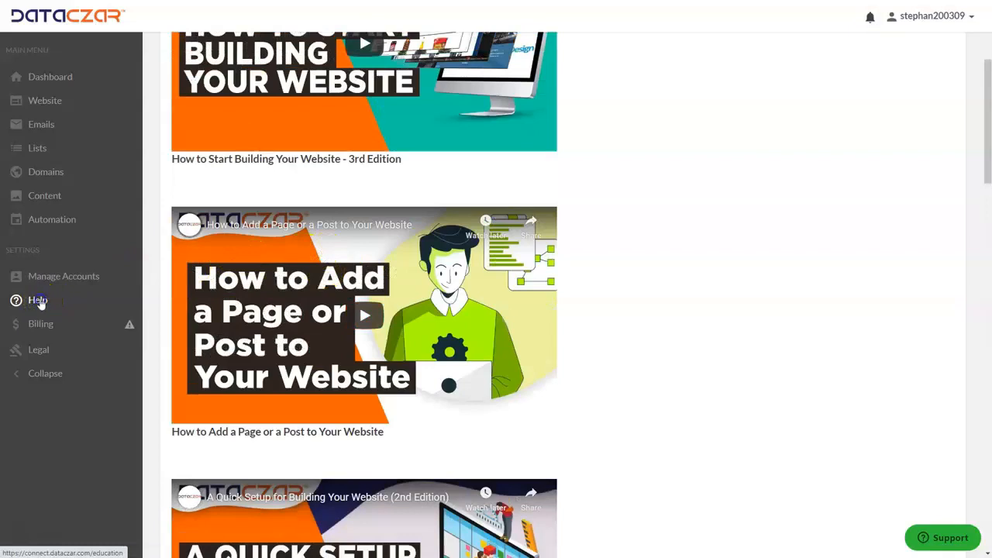
{"action": "left_click", "coordinate": [40, 302]}
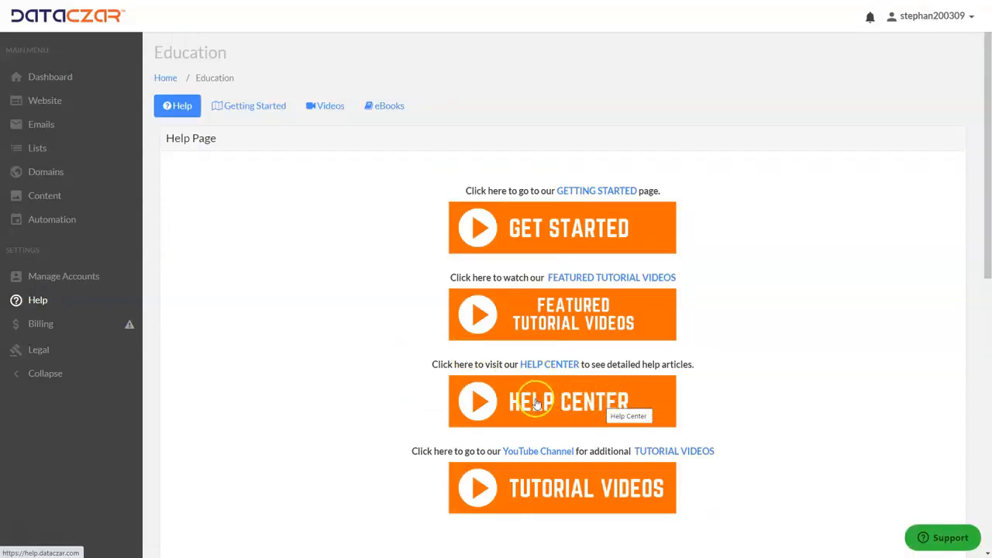
{"action": "left_click", "coordinate": [66, 77]}
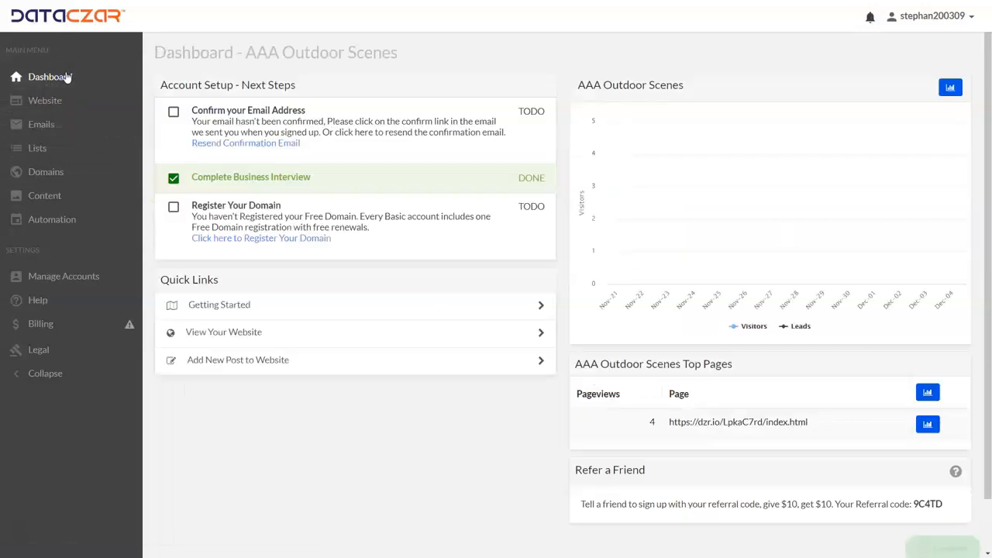